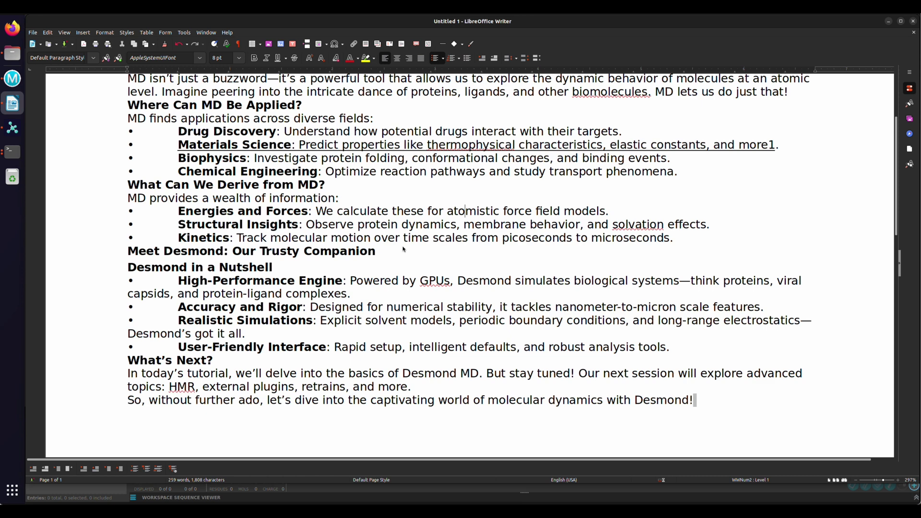
Step: Review the rest of the introduction notes, switch to Maestro and remove the Protein Preparation shortcut from the favorites
{"action": "scroll", "coordinate": [360, 335], "scroll_direction": "down", "scroll_amount": 2}
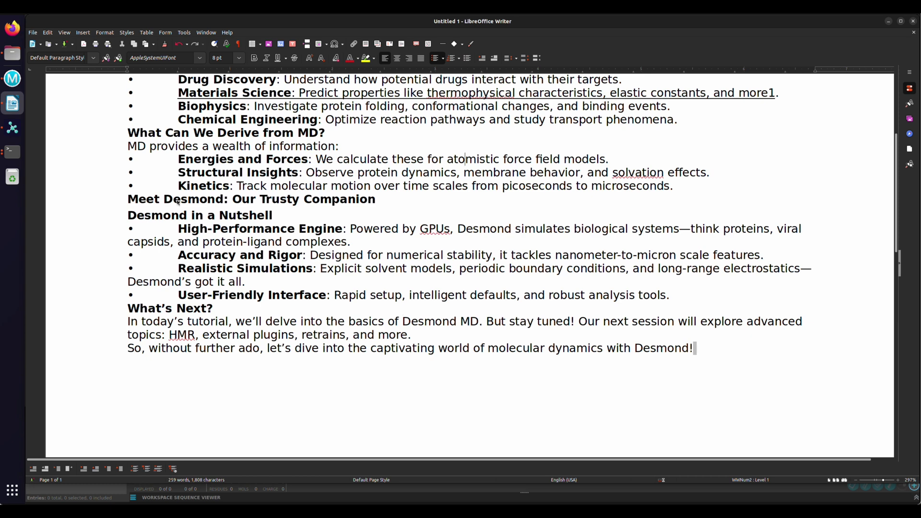
{"action": "left_click", "coordinate": [12, 78]}
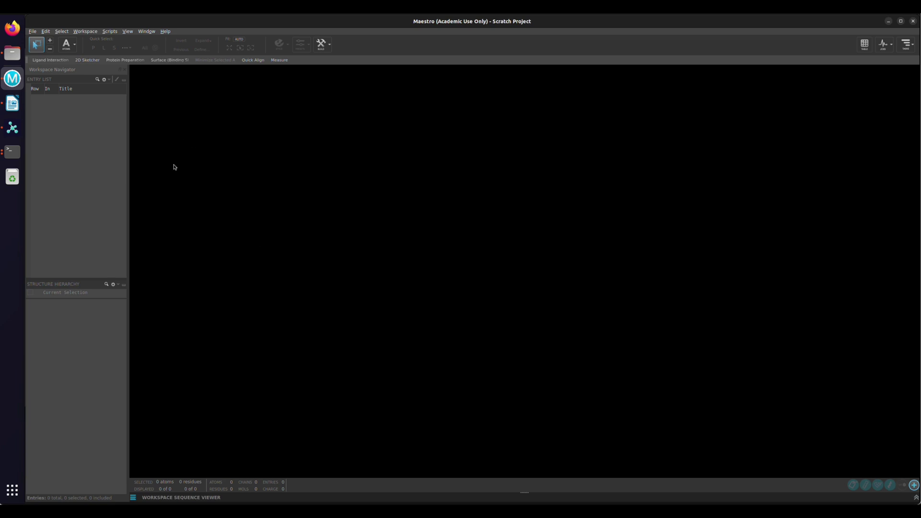
{"action": "left_click", "coordinate": [137, 63]}
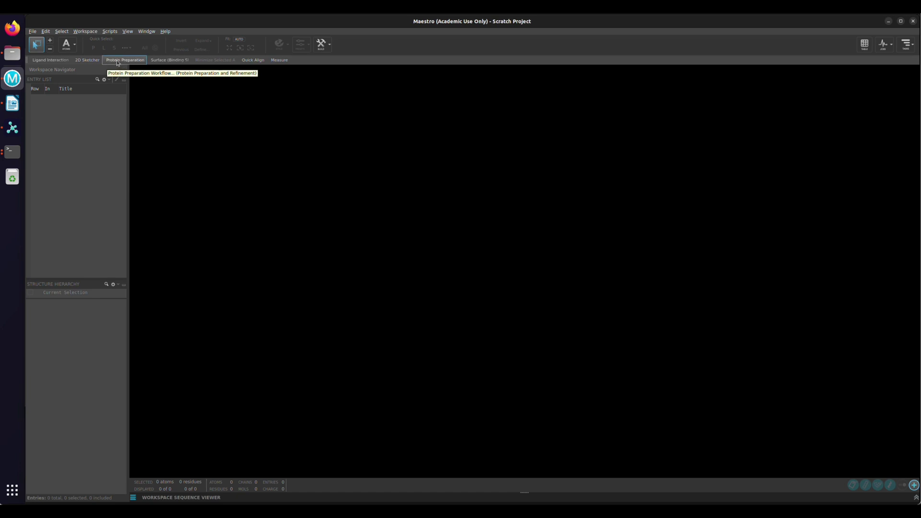
{"action": "right_click", "coordinate": [117, 63]}
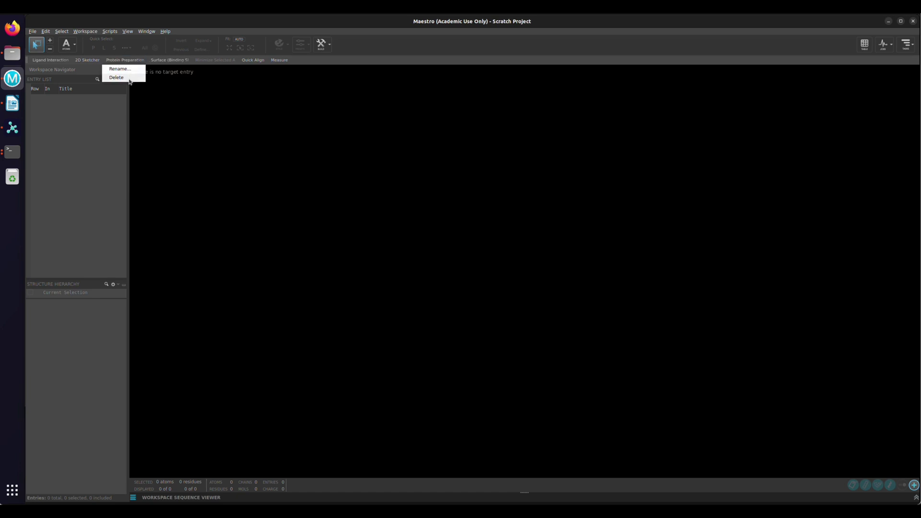
{"action": "left_click", "coordinate": [121, 77]}
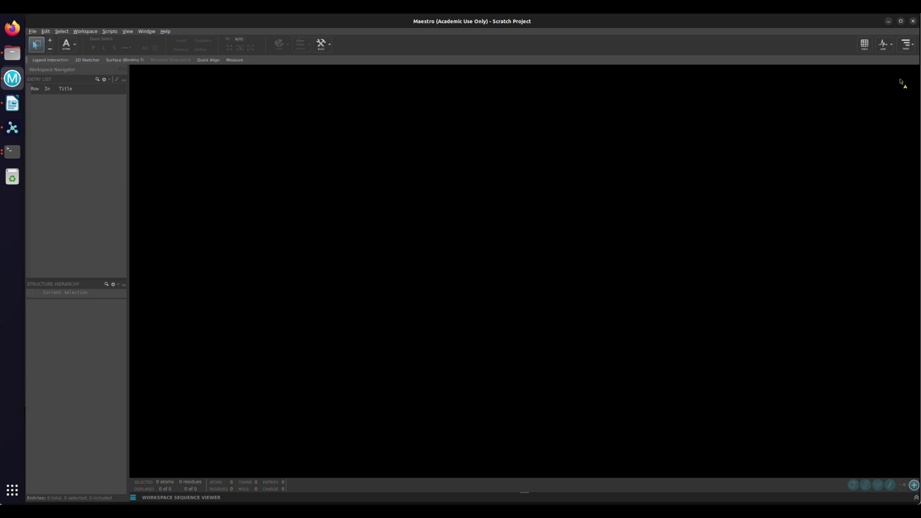
Step: Search the tasks for "protein" and add Protein Preparation Workflow to the favorites
{"action": "left_click", "coordinate": [908, 45]}
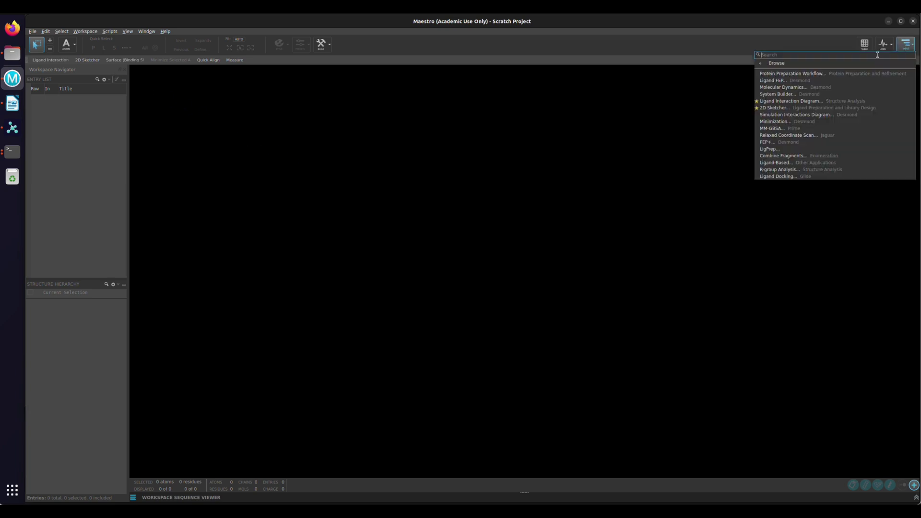
{"action": "type", "text": "protein"}
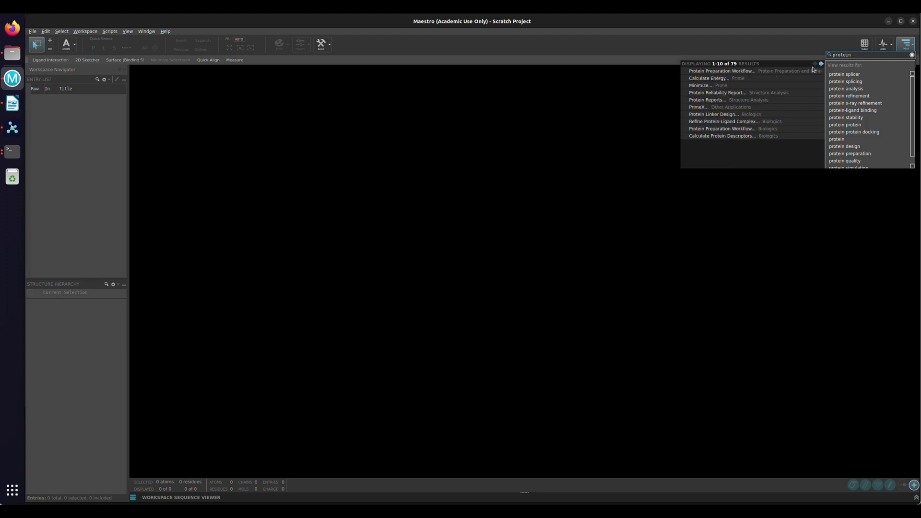
{"action": "left_click", "coordinate": [684, 72]}
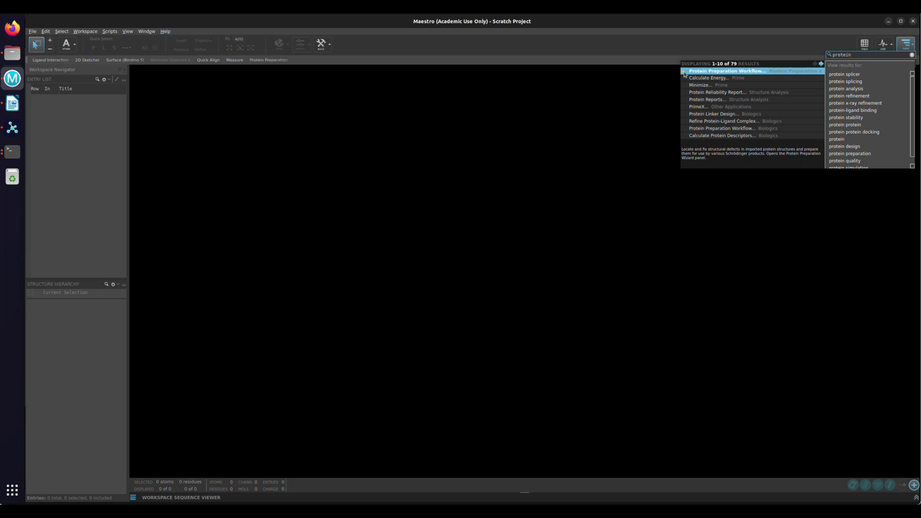
Step: Open the Protein Preparation Workflow and download the structure with PDB ID 6W63
{"action": "left_click", "coordinate": [283, 61]}
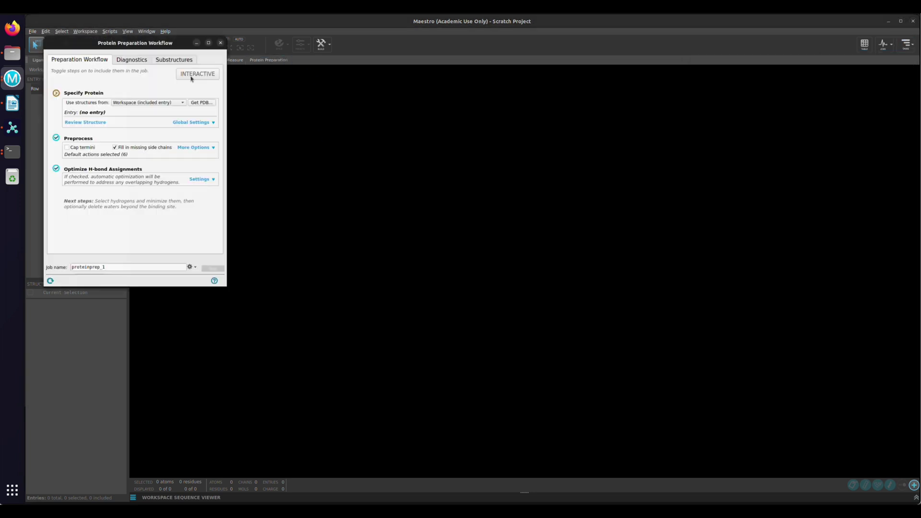
{"action": "left_click_drag", "start_coordinate": [162, 38], "coordinate": [371, 46]}
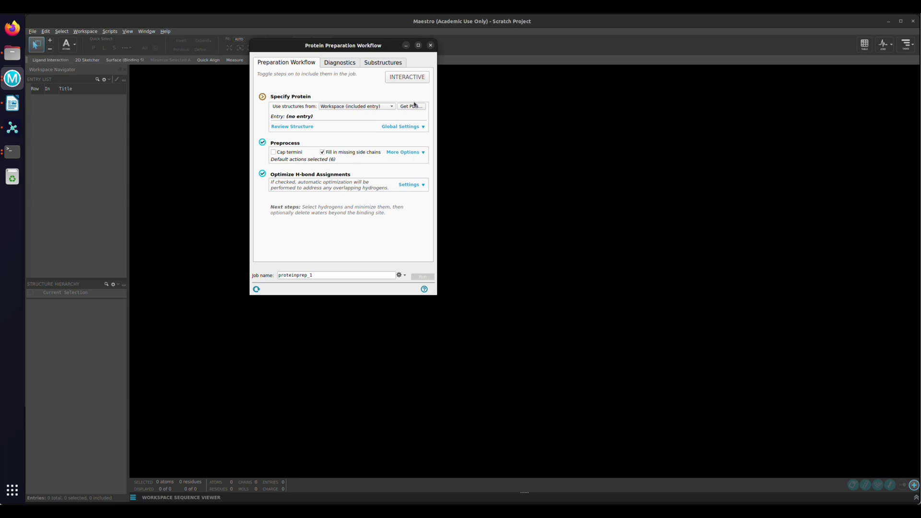
{"action": "left_click", "coordinate": [415, 108]}
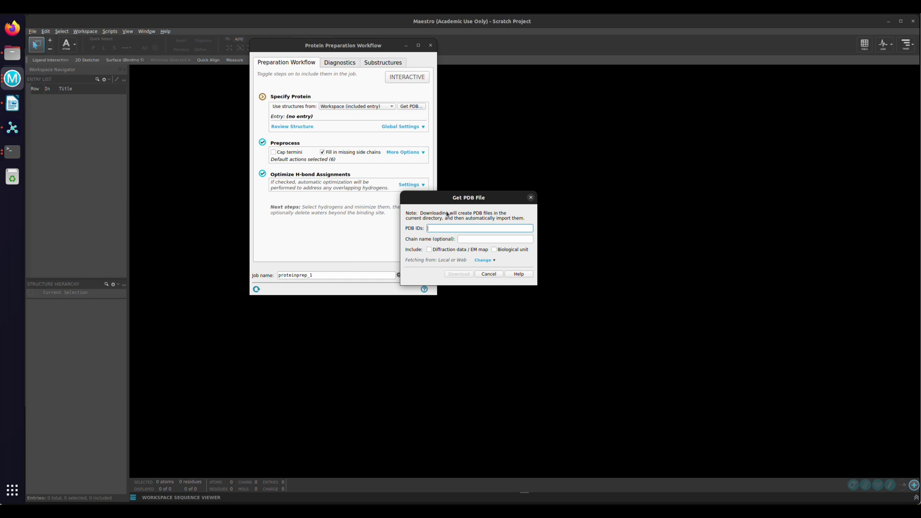
{"action": "type", "text": "6w63"}
{"action": "left_click", "coordinate": [459, 274]}
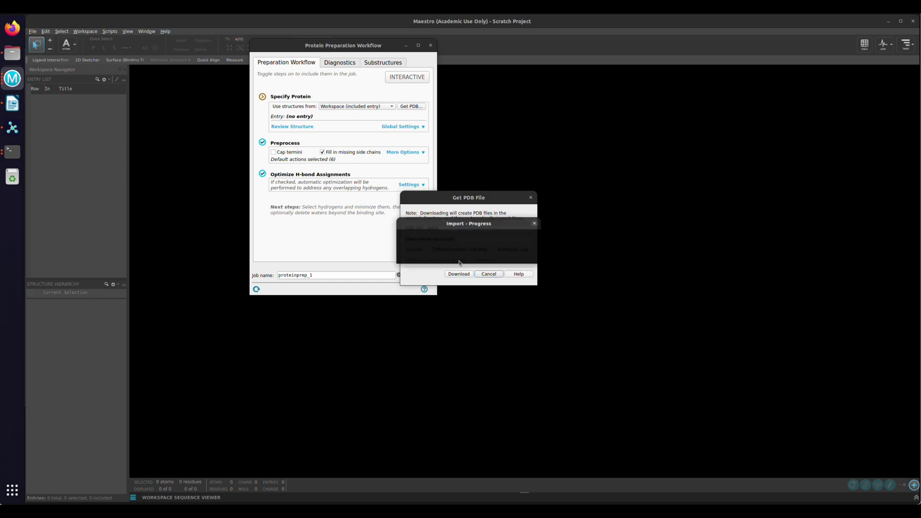
Step: Close the Protein Preparation Workflow, fit the imported 6W63 structure in the workspace and rotate it to inspect the complex
{"action": "left_click_drag", "start_coordinate": [354, 50], "coordinate": [468, 95]}
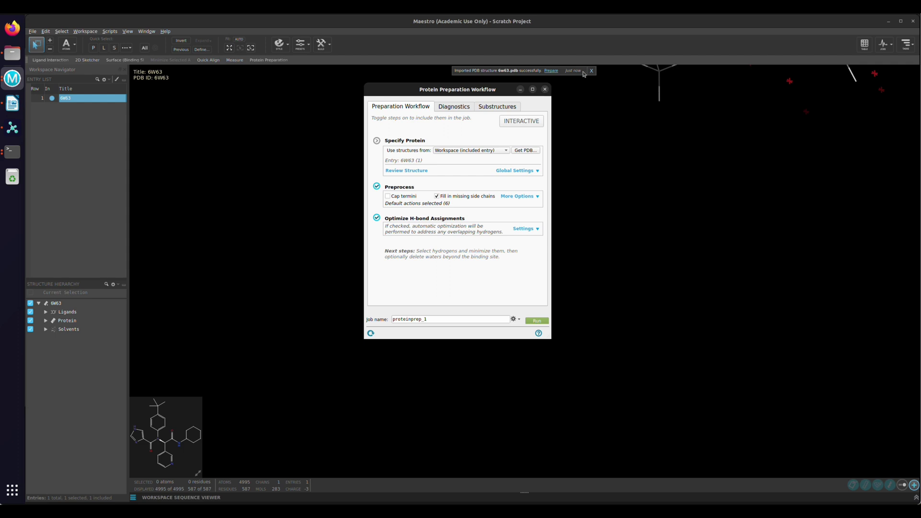
{"action": "left_click", "coordinate": [545, 89]}
{"action": "left_click", "coordinate": [283, 62]}
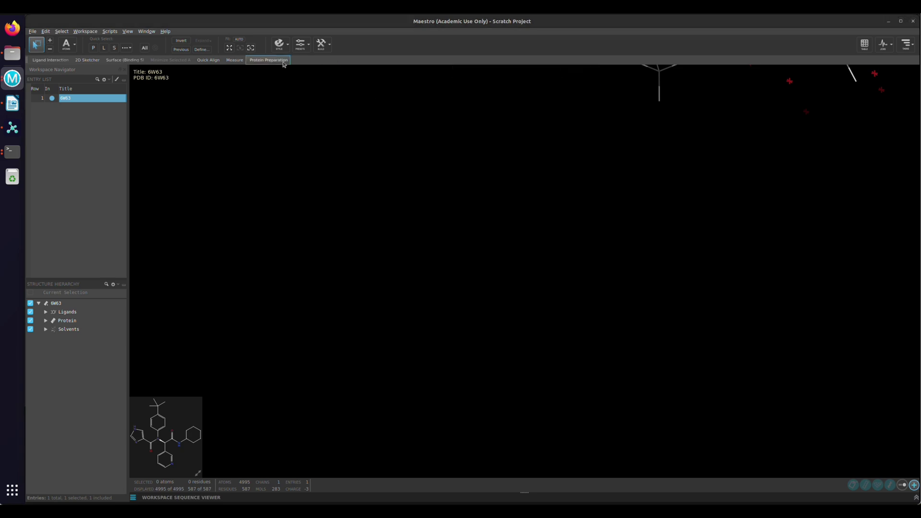
{"action": "left_click", "coordinate": [228, 50]}
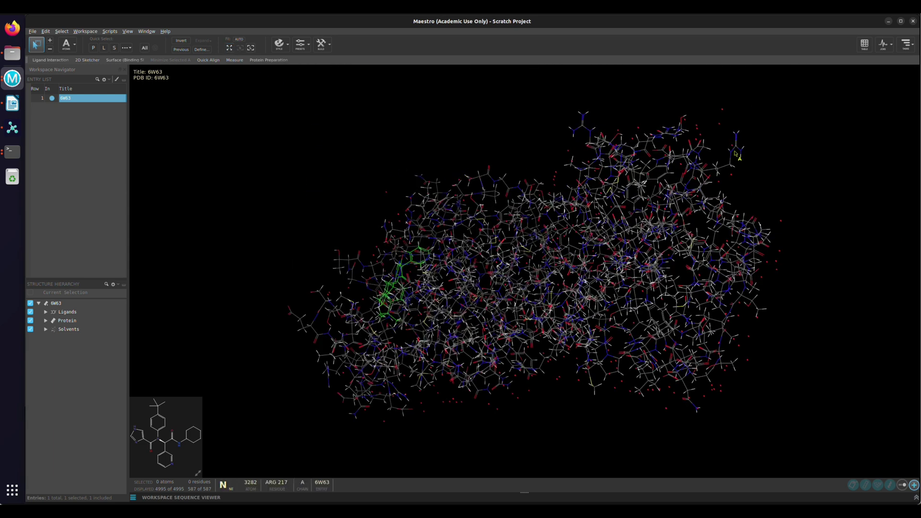
{"action": "middle_click_drag", "start_coordinate": [649, 174], "coordinate": [515, 143]}
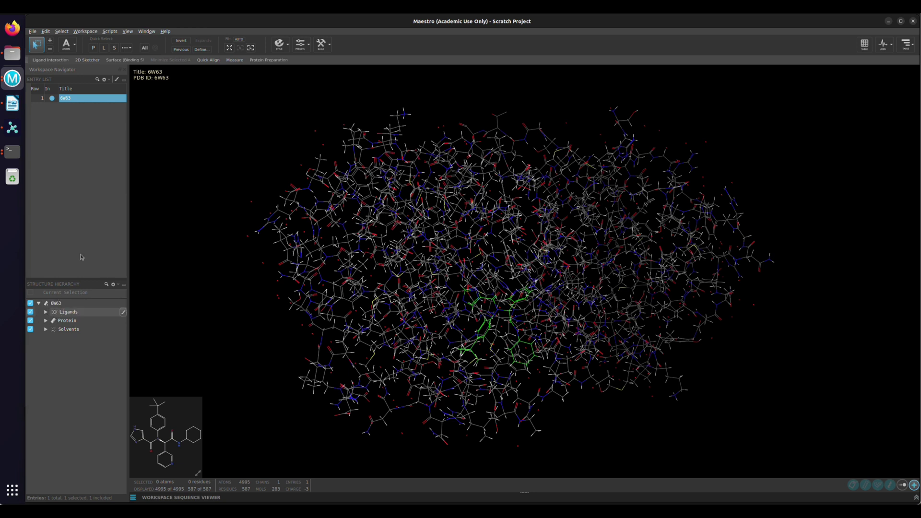
Step: Expand the Ligands, Protein and Solvents groups of 6W63 in the structure hierarchy
{"action": "left_click", "coordinate": [45, 311]}
{"action": "left_click", "coordinate": [46, 329]}
{"action": "left_click", "coordinate": [46, 346]}
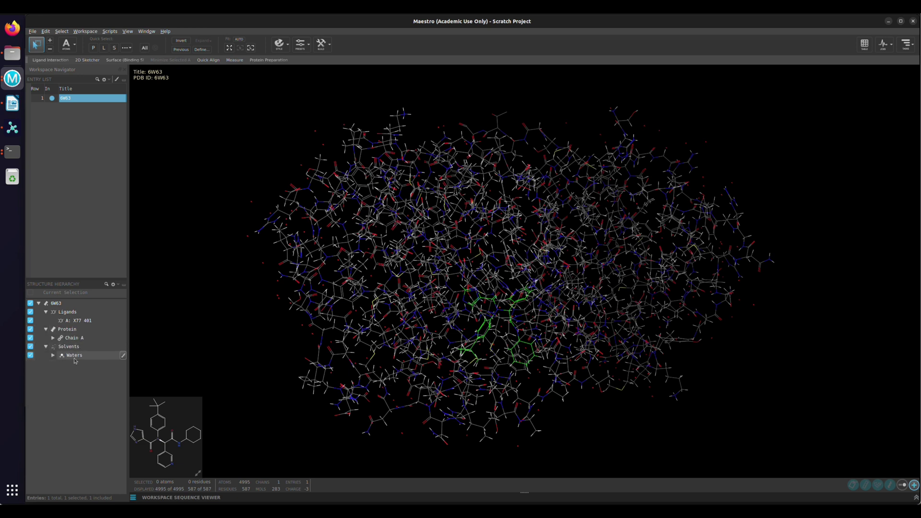
Step: Display all solvent molecules of 6W63 in ball-and-stick representation and clear the selection
{"action": "left_click", "coordinate": [68, 346]}
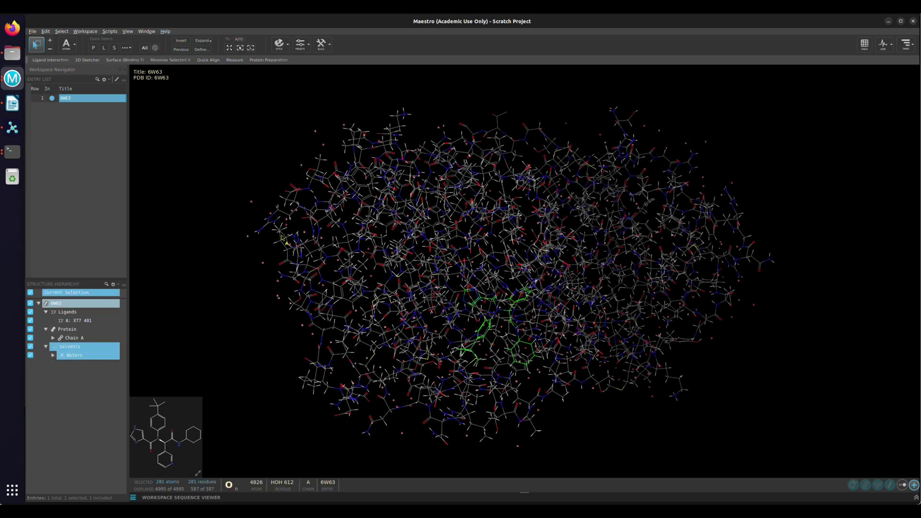
{"action": "left_click", "coordinate": [279, 44]}
{"action": "left_click", "coordinate": [329, 74]}
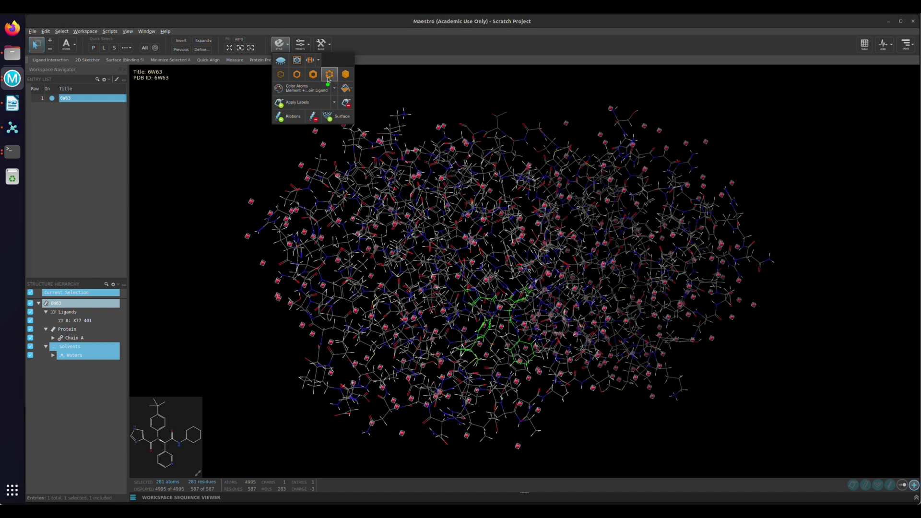
{"action": "left_click", "coordinate": [301, 261]}
{"action": "middle_click_drag", "start_coordinate": [300, 262], "coordinate": [393, 215]}
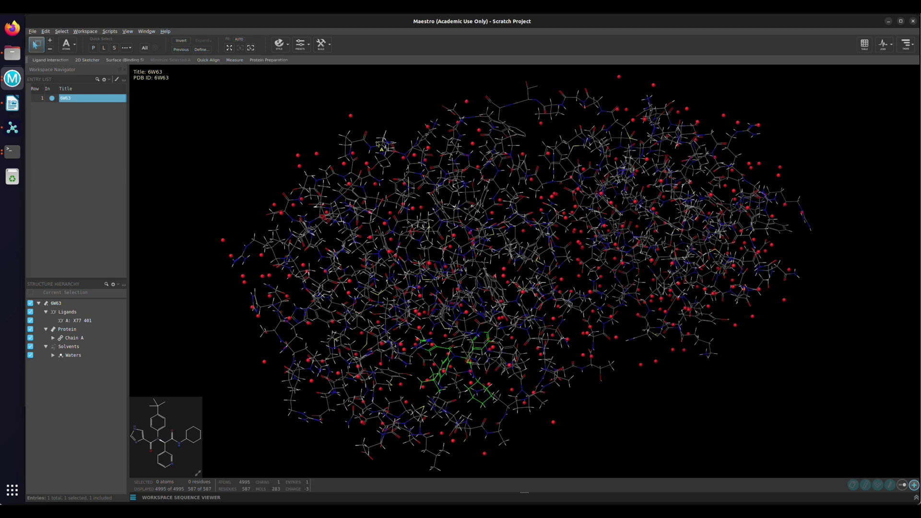
{"action": "right_click_drag", "start_coordinate": [483, 287], "coordinate": [471, 264]}
{"action": "mouse_move", "coordinate": [471, 264]}
{"action": "middle_mouse_down"}
{"action": "mouse_move", "coordinate": [465, 245]}
{"action": "mouse_move", "coordinate": [467, 254]}
{"action": "middle_mouse_up"}
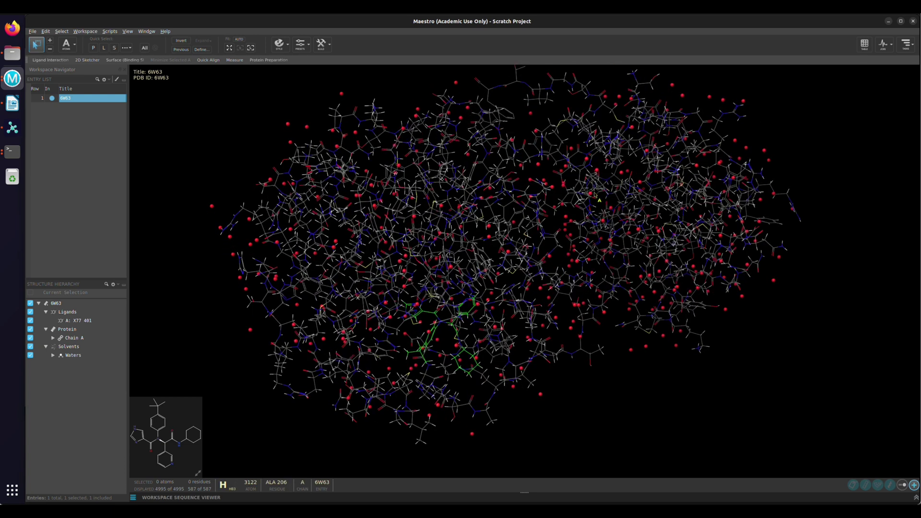
Step: Examine the individual water molecules of 6W63, then collapse the Solvents group and clear the selection
{"action": "left_click", "coordinate": [76, 355]}
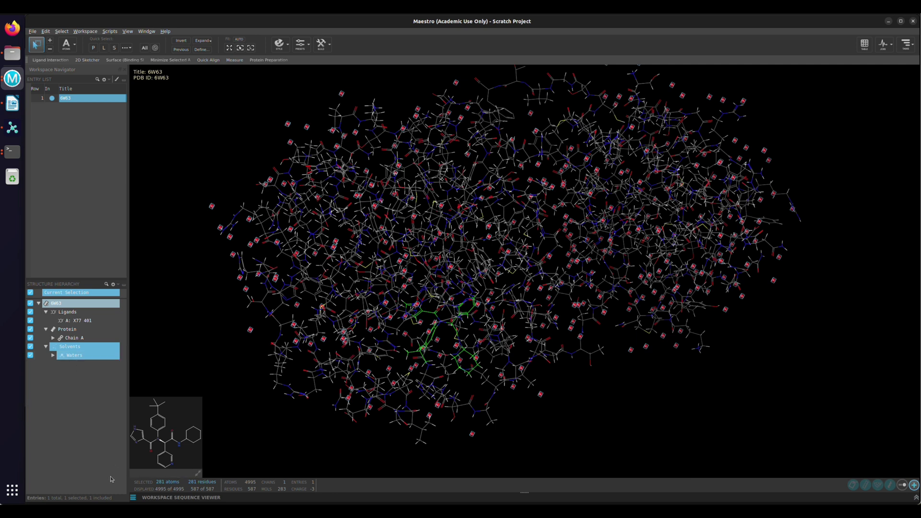
{"action": "left_click", "coordinate": [53, 355]}
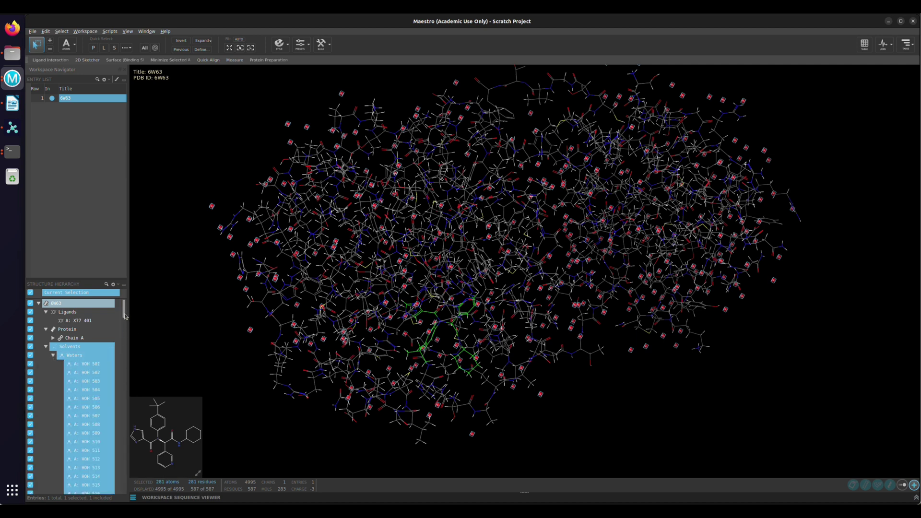
{"action": "scroll", "coordinate": [123, 313], "scroll_direction": "down", "scroll_amount": 7}
{"action": "scroll", "coordinate": [121, 310], "scroll_direction": "up", "scroll_amount": 7}
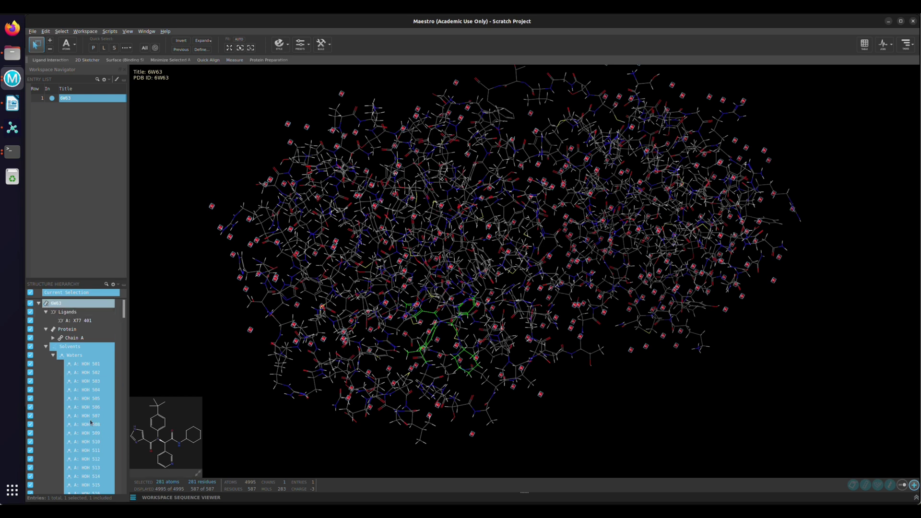
{"action": "left_click", "coordinate": [46, 346]}
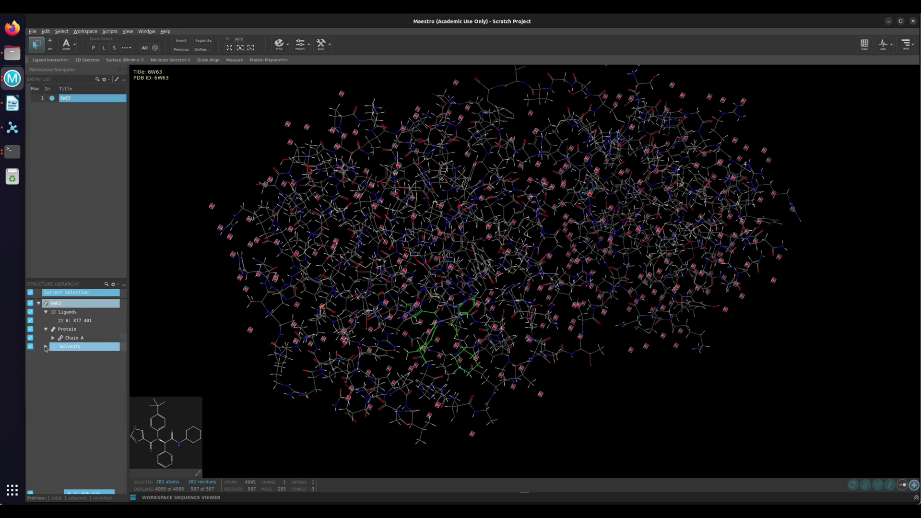
{"action": "left_click", "coordinate": [183, 322]}
{"action": "middle_click_drag", "start_coordinate": [293, 349], "coordinate": [291, 338]}
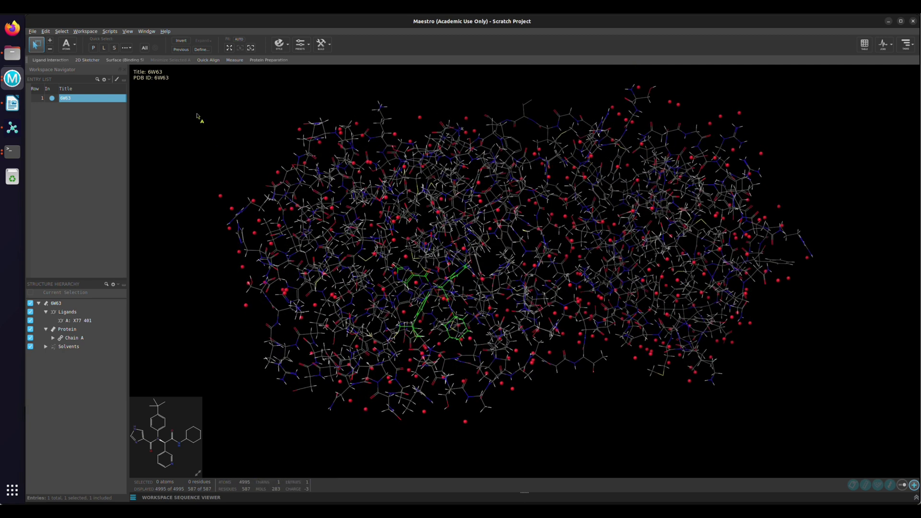
Step: Select the ligand and display it in ball-and-stick representation, then clear the selection
{"action": "left_click", "coordinate": [103, 48]}
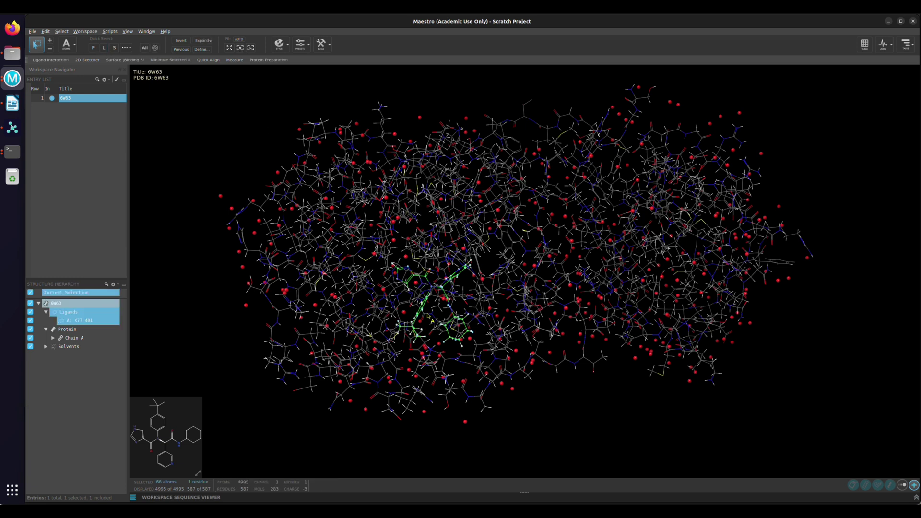
{"action": "left_click", "coordinate": [246, 99]}
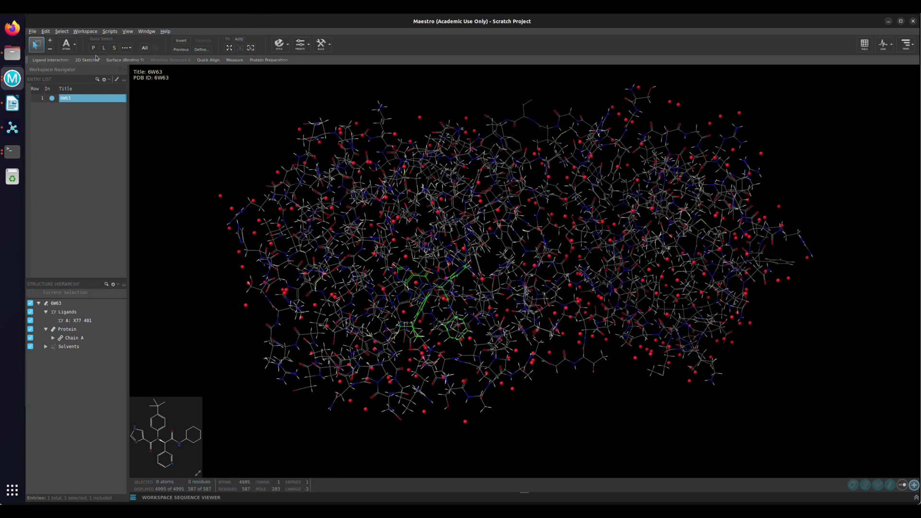
{"action": "left_click", "coordinate": [103, 48]}
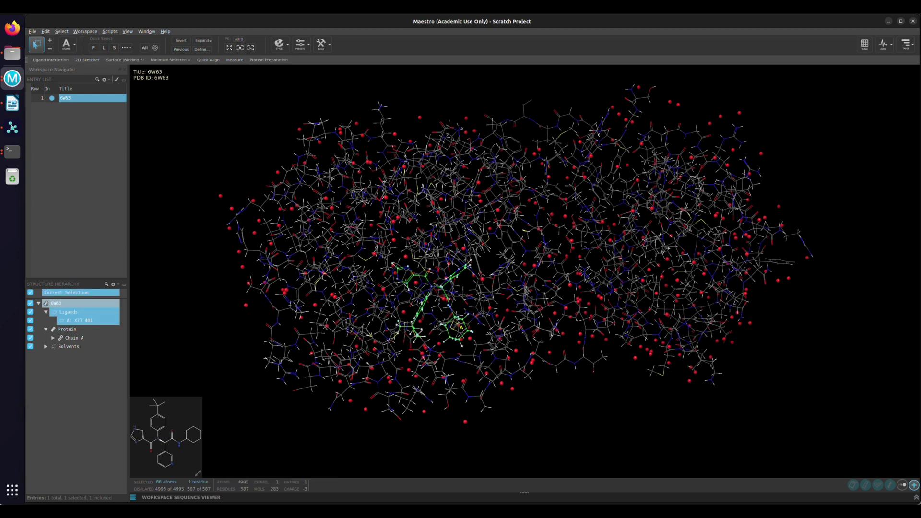
{"action": "left_click", "coordinate": [279, 44]}
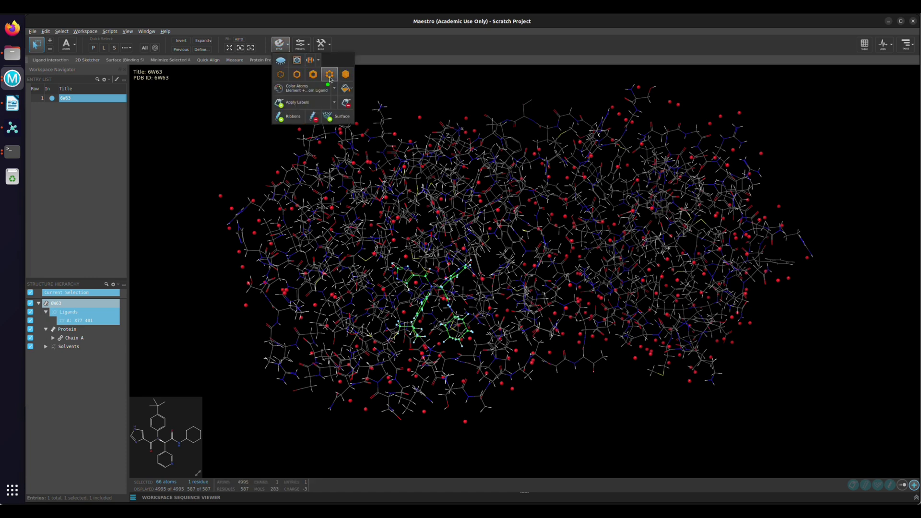
{"action": "left_click", "coordinate": [330, 76]}
{"action": "left_click", "coordinate": [214, 315]}
{"action": "middle_click_drag", "start_coordinate": [331, 315], "coordinate": [334, 337]}
Step: Apply a rendering preset that shows the protein as ribbons, fit the structure in view and turn off the residue labels
{"action": "left_click", "coordinate": [299, 44]}
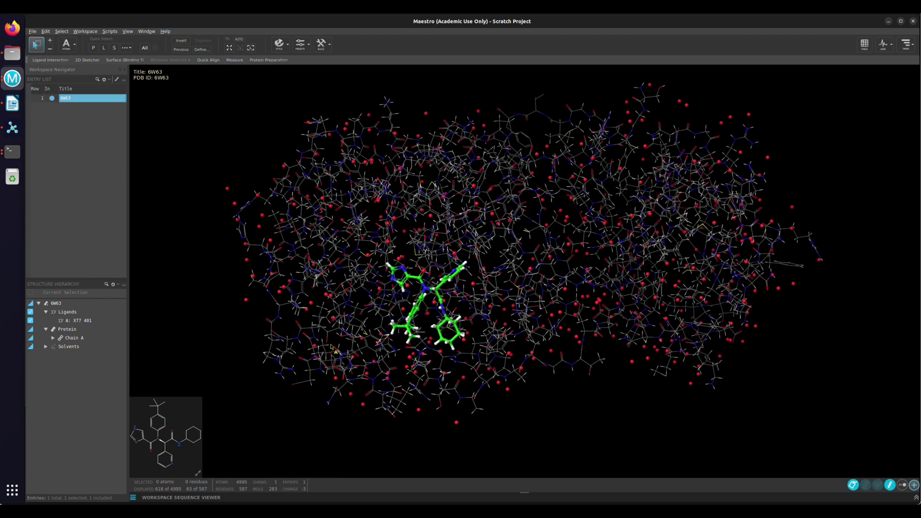
{"action": "left_click", "coordinate": [229, 48]}
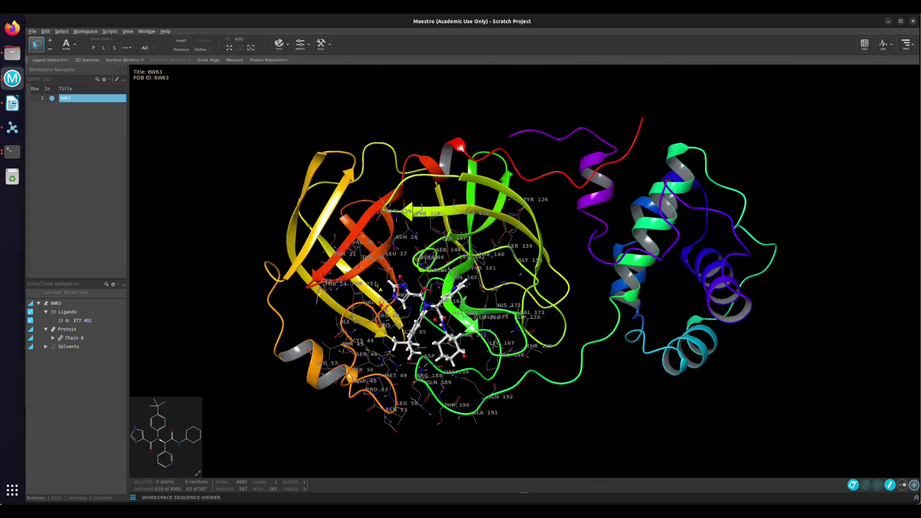
{"action": "mouse_move", "coordinate": [432, 277]}
{"action": "middle_mouse_down"}
{"action": "mouse_move", "coordinate": [425, 256]}
{"action": "mouse_move", "coordinate": [424, 267]}
{"action": "middle_mouse_up"}
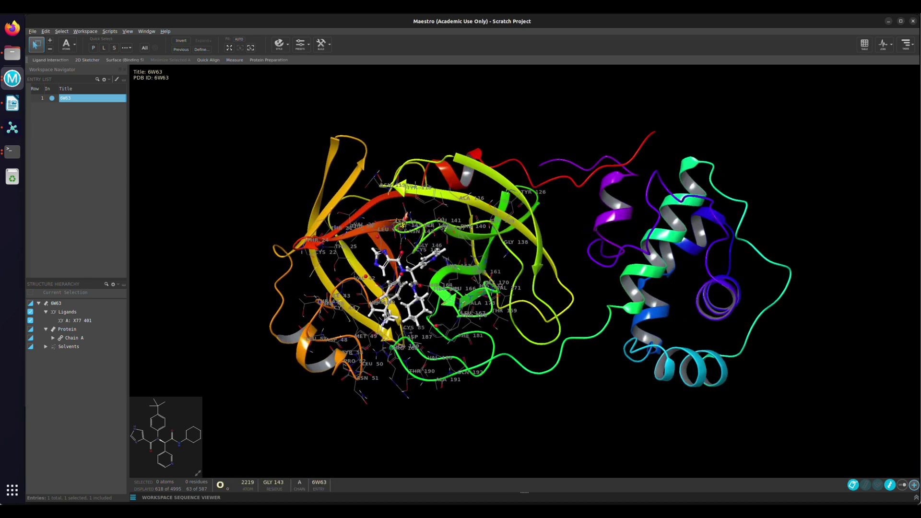
{"action": "left_click", "coordinate": [853, 486]}
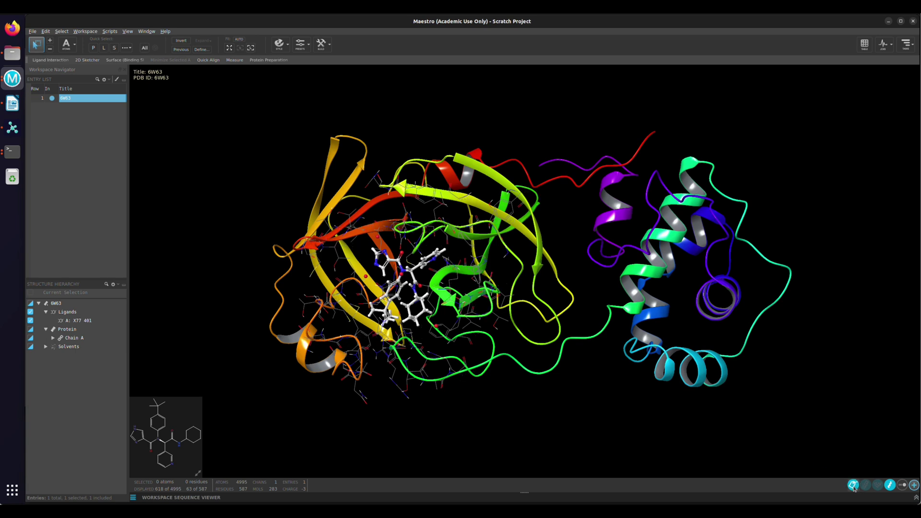
Step: Open the Protein Preparation Workflow for 6W63, move its window off the structure and review the global settings
{"action": "left_click", "coordinate": [269, 60]}
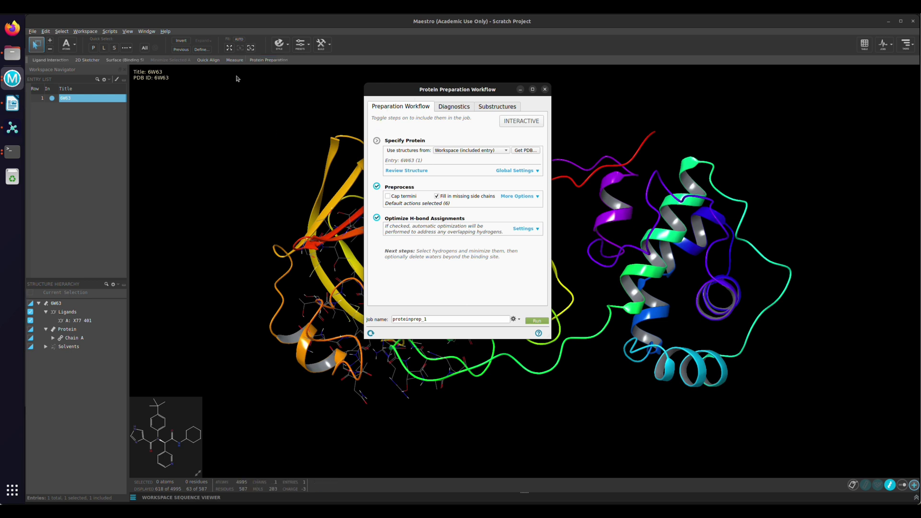
{"action": "left_click_drag", "start_coordinate": [401, 90], "coordinate": [180, 64]}
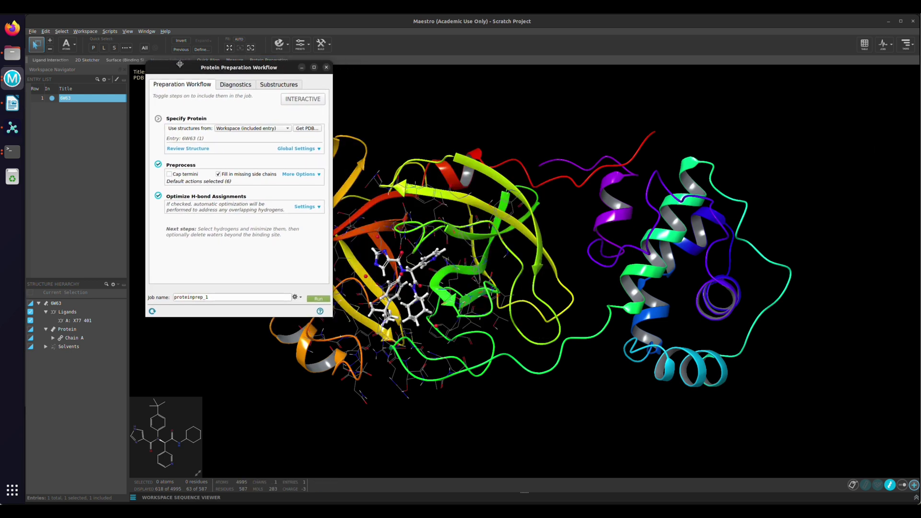
{"action": "left_click", "coordinate": [308, 149]}
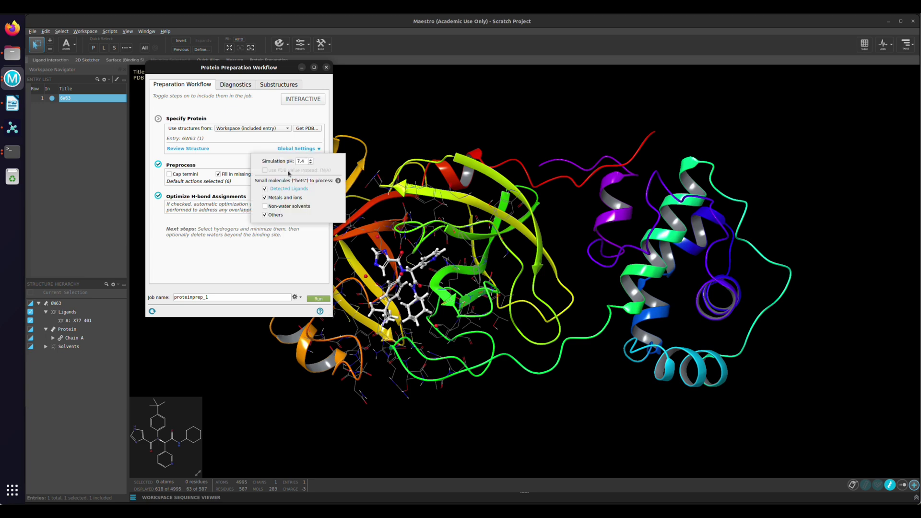
{"action": "left_click", "coordinate": [285, 259]}
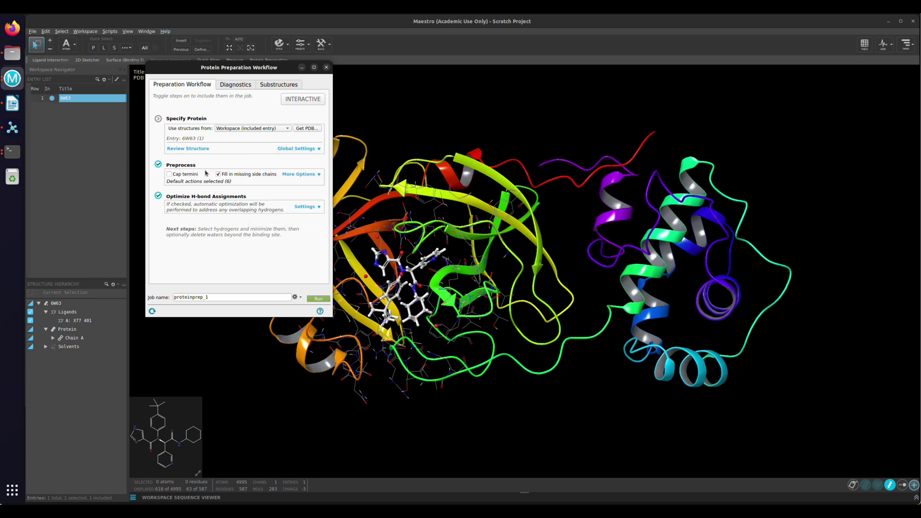
Step: Add deletion of waters beyond 8.00 Å from hets and conversion of selenomethionines to methionines to the preprocessing options
{"action": "left_click", "coordinate": [301, 175]}
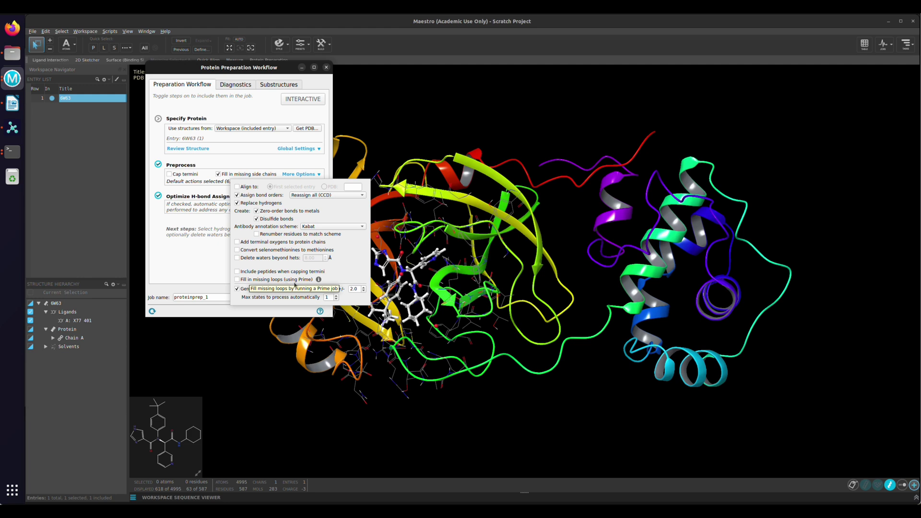
{"action": "left_click", "coordinate": [255, 259]}
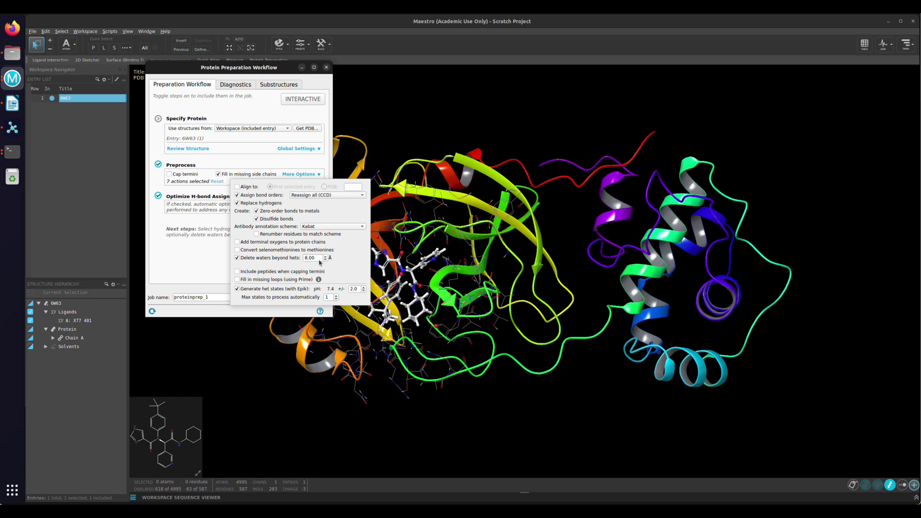
{"action": "left_click_drag", "start_coordinate": [307, 259], "coordinate": [293, 259]}
{"action": "left_click", "coordinate": [247, 251]}
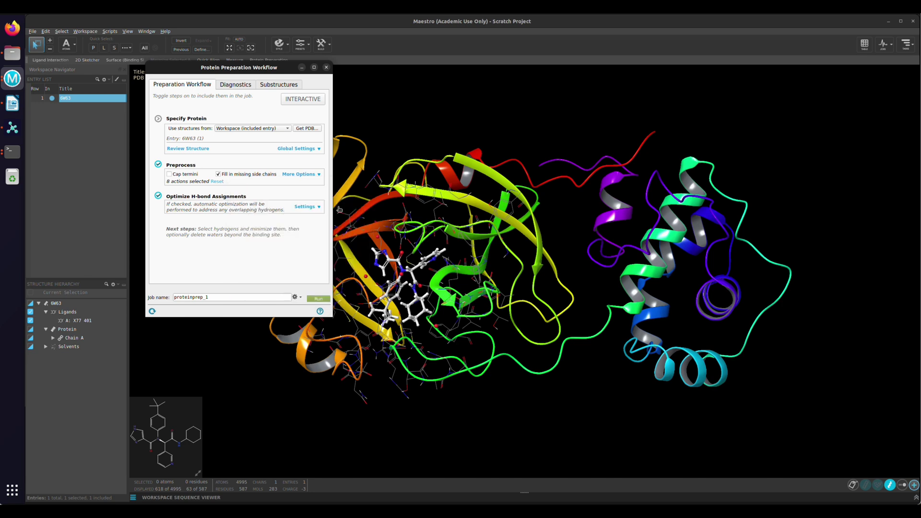
Step: Review the H-bond optimization settings, set the job name to proteinprep and try to run the preparation job
{"action": "left_click", "coordinate": [319, 208]}
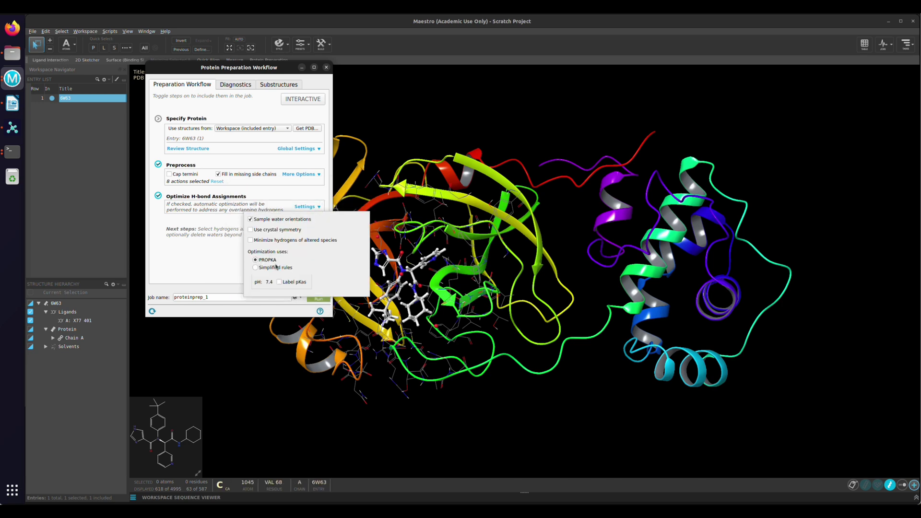
{"action": "left_click", "coordinate": [219, 255]}
{"action": "left_click", "coordinate": [229, 297]}
{"action": "key", "text": "BackSpace"}
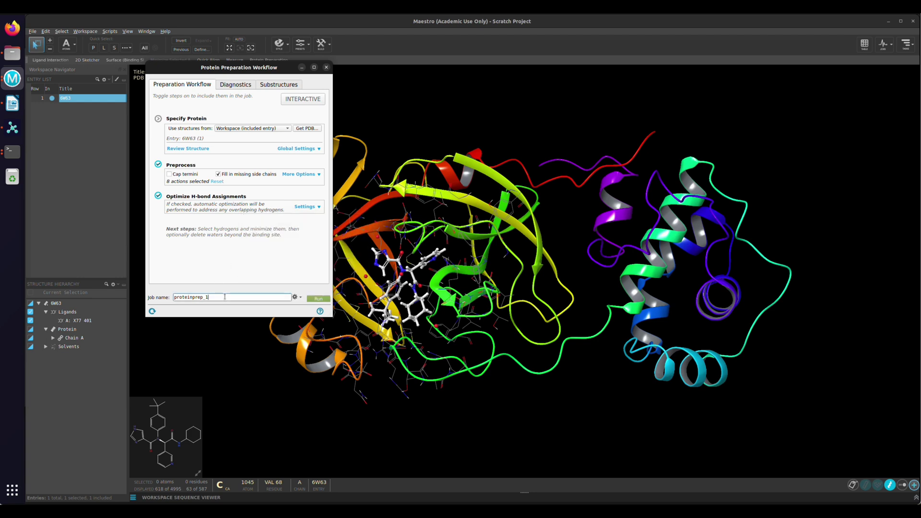
{"action": "key", "text": "BackSpace"}
{"action": "left_click", "coordinate": [315, 299]}
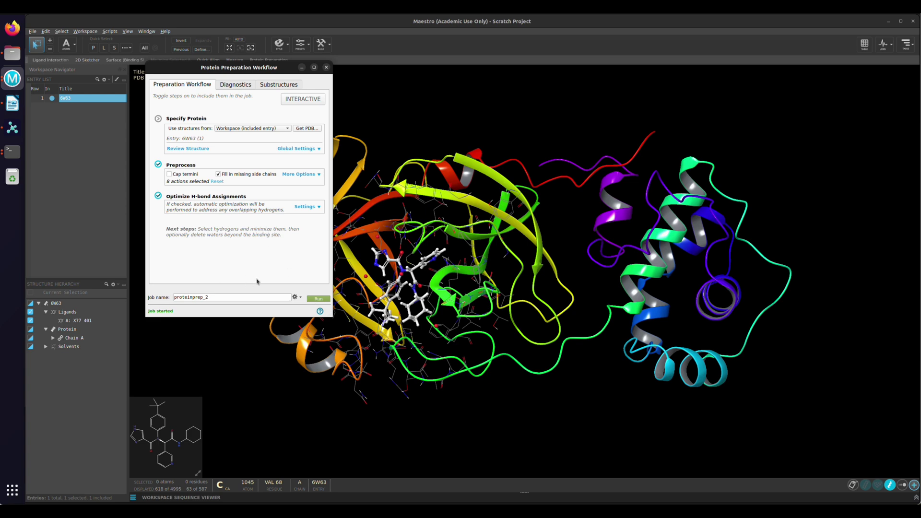
Step: Run diagnostics on the 6W63 workspace entry and examine the list of valence errors
{"action": "left_click", "coordinate": [246, 86]}
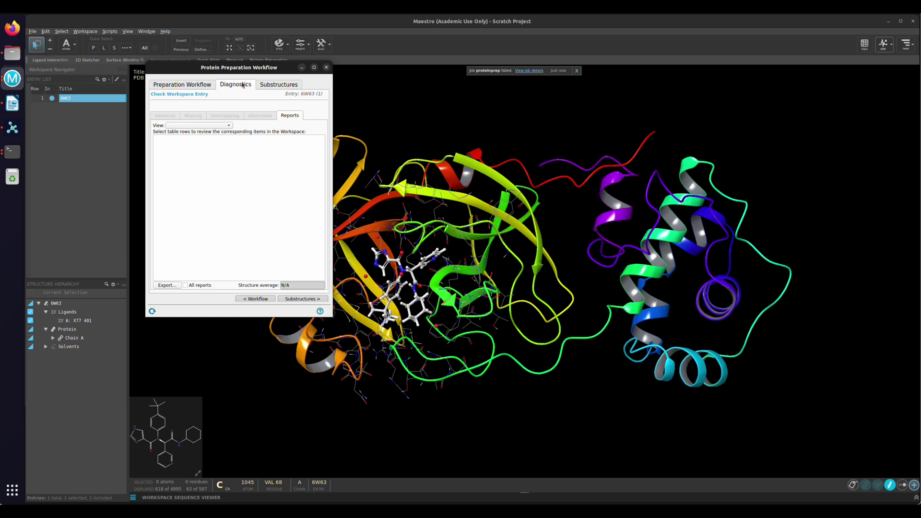
{"action": "left_click", "coordinate": [200, 95]}
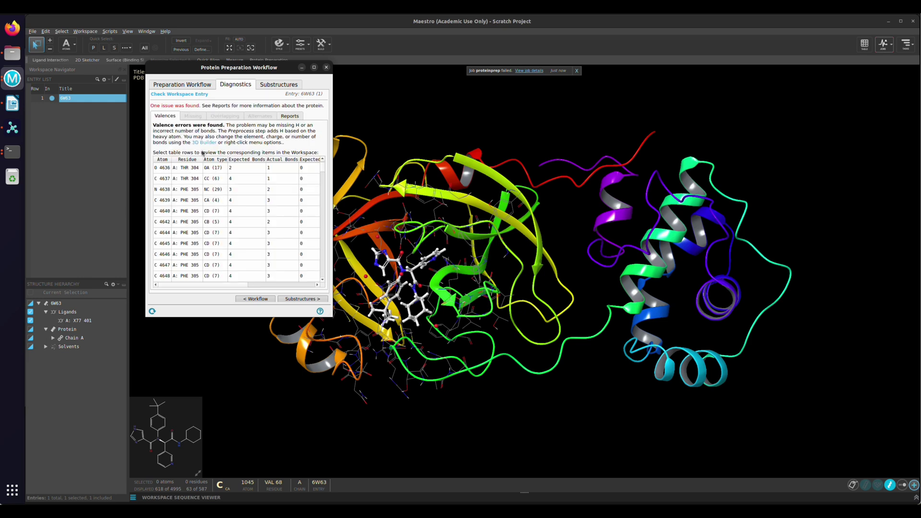
{"action": "scroll", "coordinate": [199, 207], "scroll_direction": "down", "scroll_amount": 4}
{"action": "scroll", "coordinate": [229, 210], "scroll_direction": "up", "scroll_amount": 4}
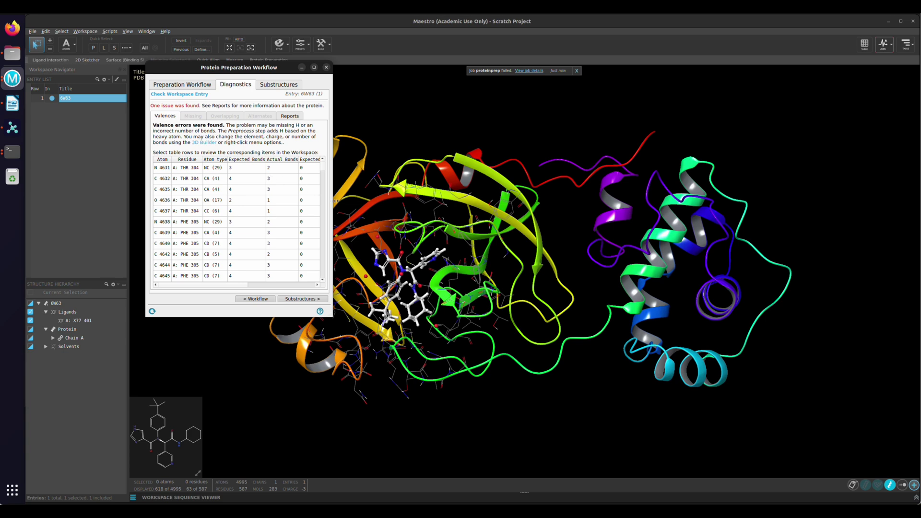
{"action": "scroll", "coordinate": [214, 189], "scroll_direction": "down", "scroll_amount": 4}
{"action": "scroll", "coordinate": [214, 189], "scroll_direction": "down", "scroll_amount": 4}
{"action": "left_click_drag", "start_coordinate": [323, 173], "coordinate": [323, 167]}
Step: Reload the substructures of 6W63 and inspect protein chain A, ligand X77 401 and water HOH 503 in the workspace
{"action": "left_click", "coordinate": [276, 87]}
{"action": "left_click", "coordinate": [188, 95]}
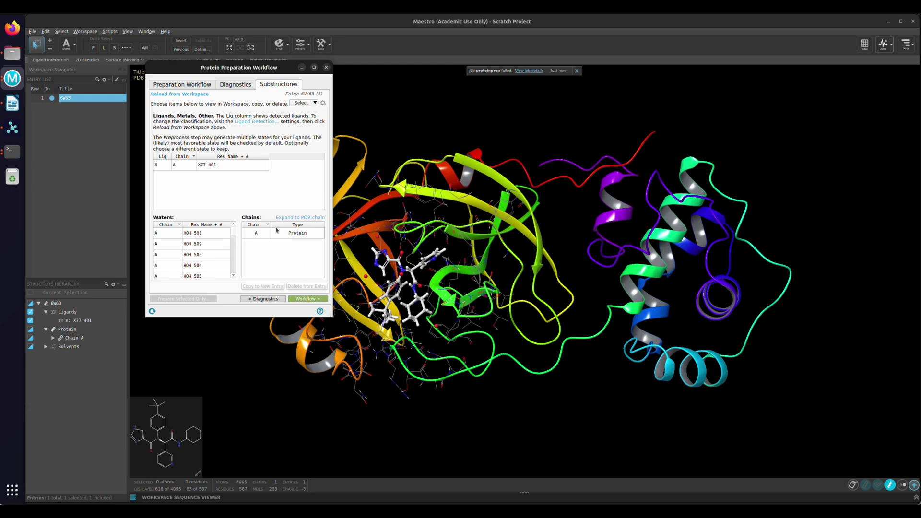
{"action": "left_click", "coordinate": [257, 234]}
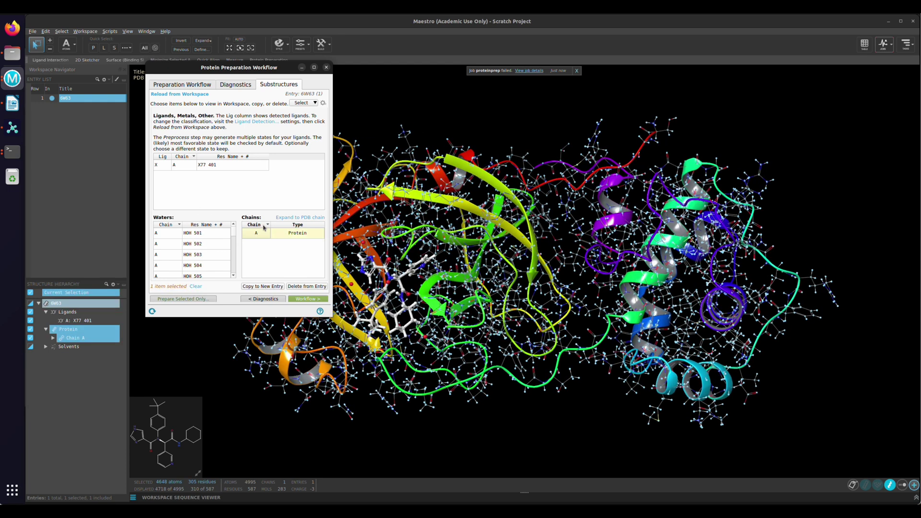
{"action": "left_click", "coordinate": [213, 166]}
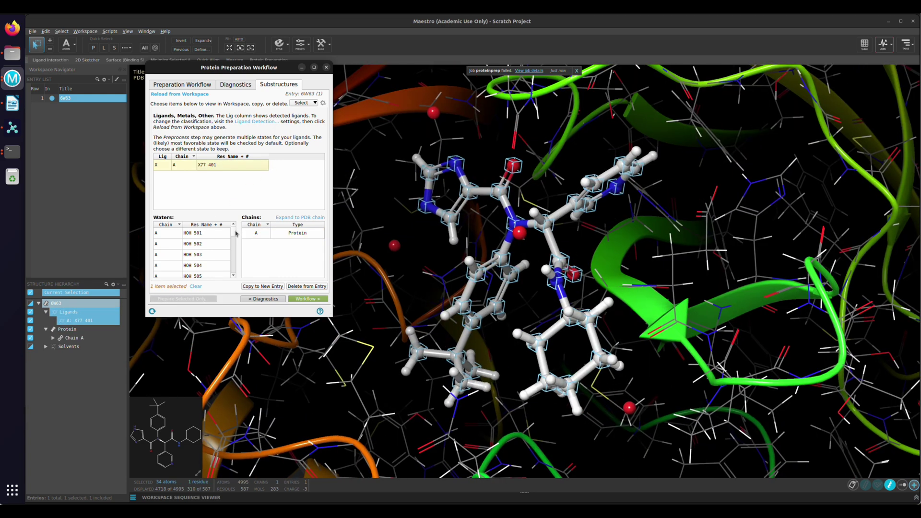
{"action": "mouse_move", "coordinate": [235, 234]}
{"action": "left_mouse_down"}
{"action": "mouse_move", "coordinate": [234, 281]}
{"action": "mouse_move", "coordinate": [235, 216]}
{"action": "left_mouse_up"}
{"action": "left_click", "coordinate": [199, 255]}
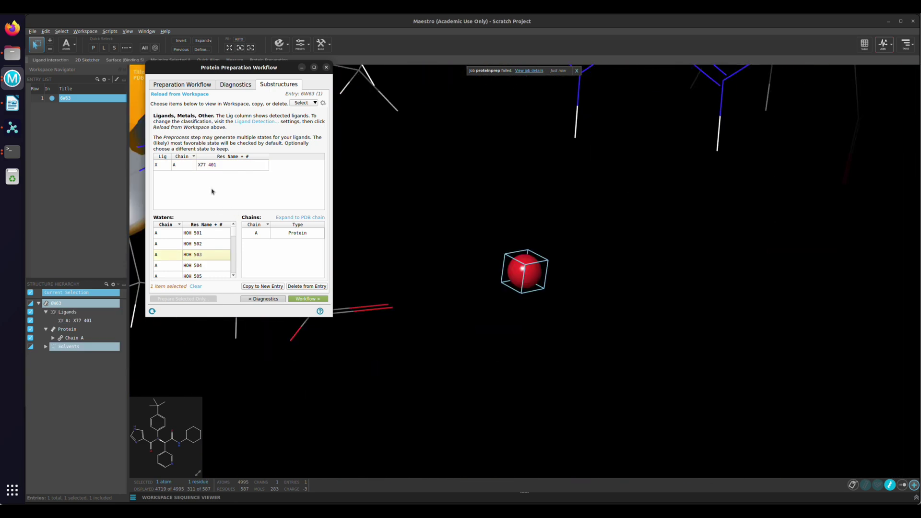
{"action": "left_click", "coordinate": [181, 86]}
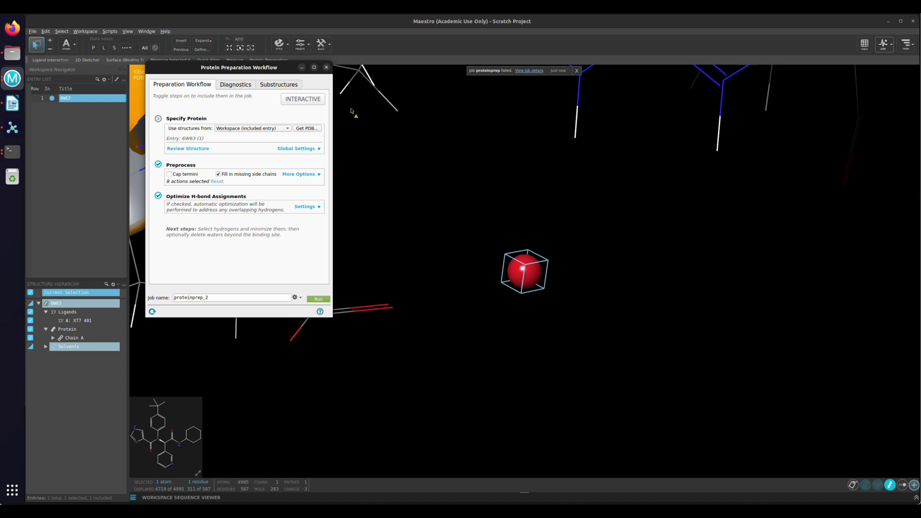
Step: Fit the structure in view, read the log of the proteinprep job and close the job monitor
{"action": "middle_click", "coordinate": [225, 67]}
{"action": "left_click", "coordinate": [229, 48]}
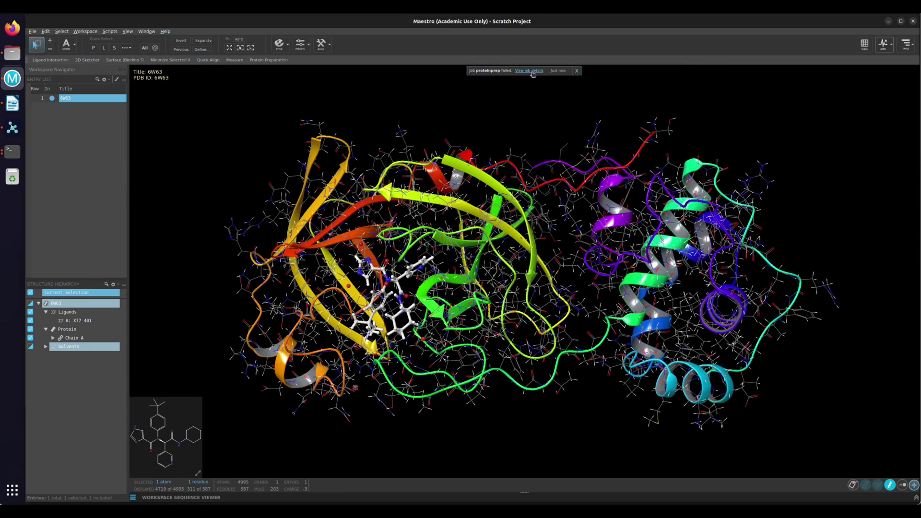
{"action": "left_click", "coordinate": [532, 71]}
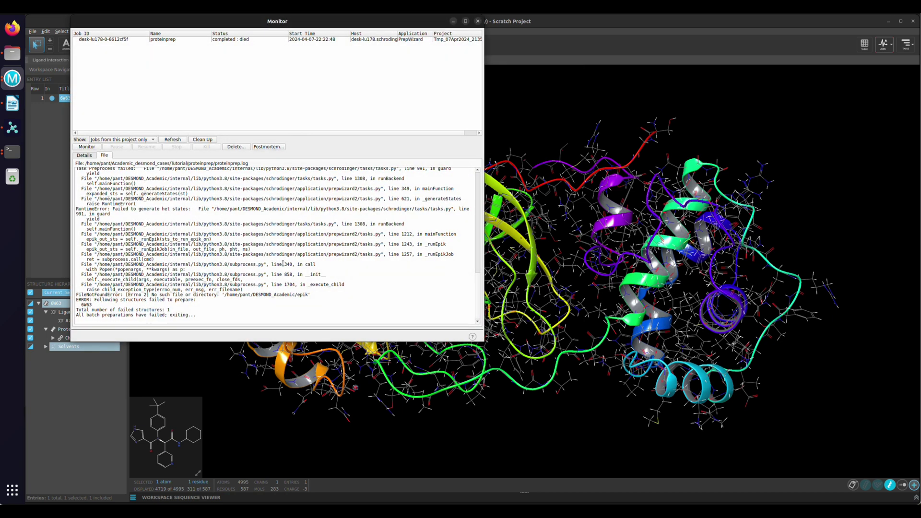
{"action": "scroll", "coordinate": [283, 264], "scroll_direction": "up", "scroll_amount": 4}
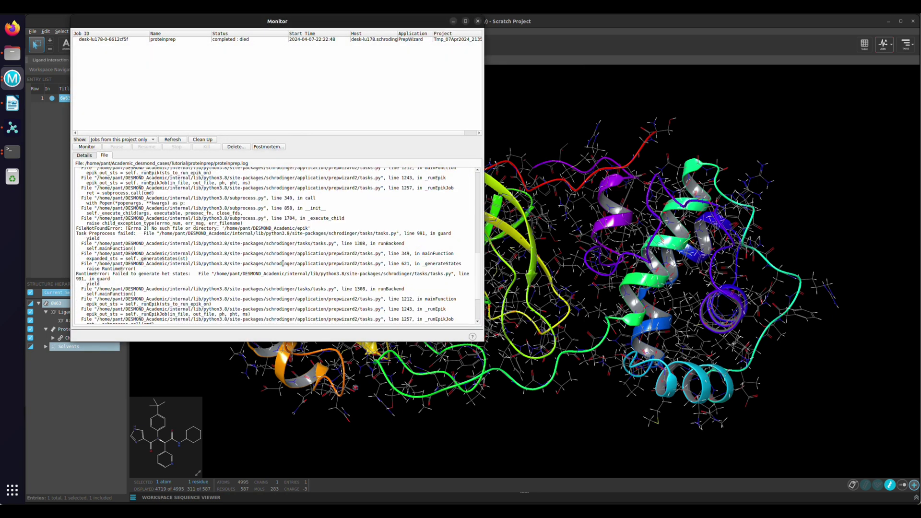
{"action": "scroll", "coordinate": [268, 265], "scroll_direction": "down", "scroll_amount": 4}
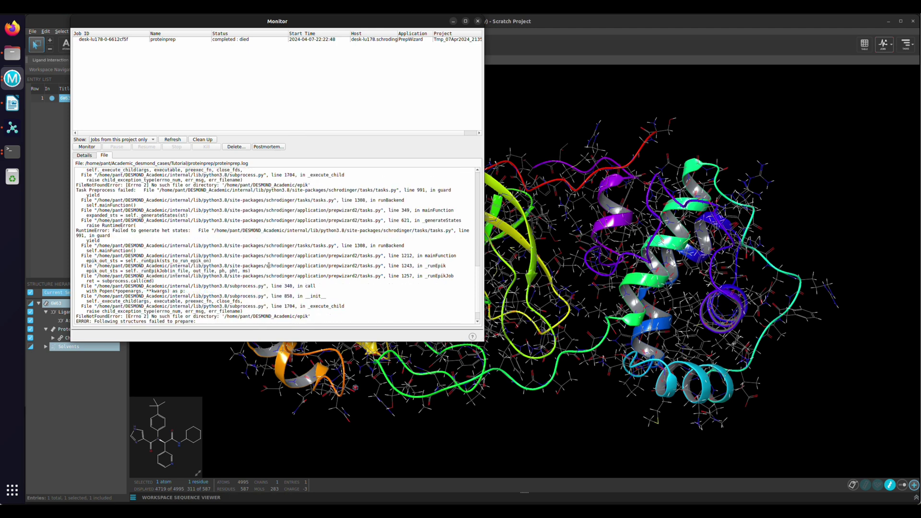
{"action": "left_click", "coordinate": [478, 21]}
Step: Reopen the protein preparation workflow, switch it to interactive mode and review the preprocessing options
{"action": "left_click", "coordinate": [265, 59]}
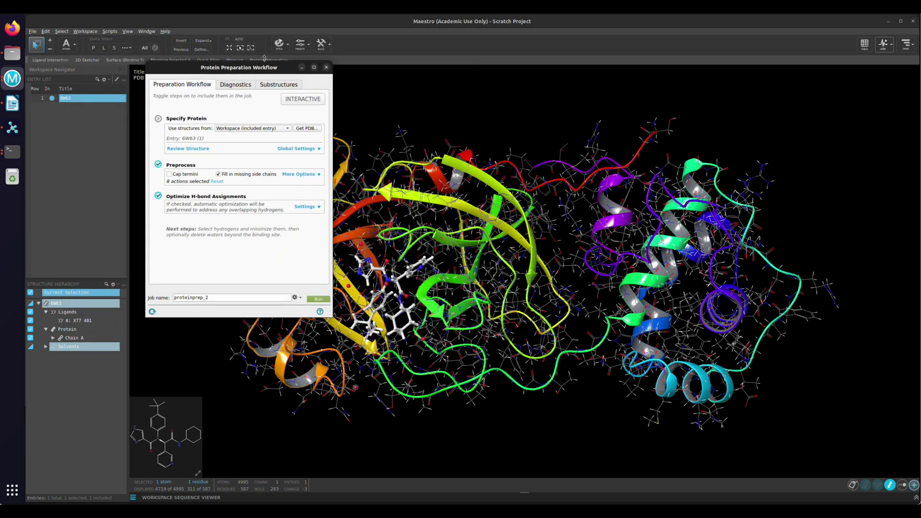
{"action": "left_click", "coordinate": [296, 100]}
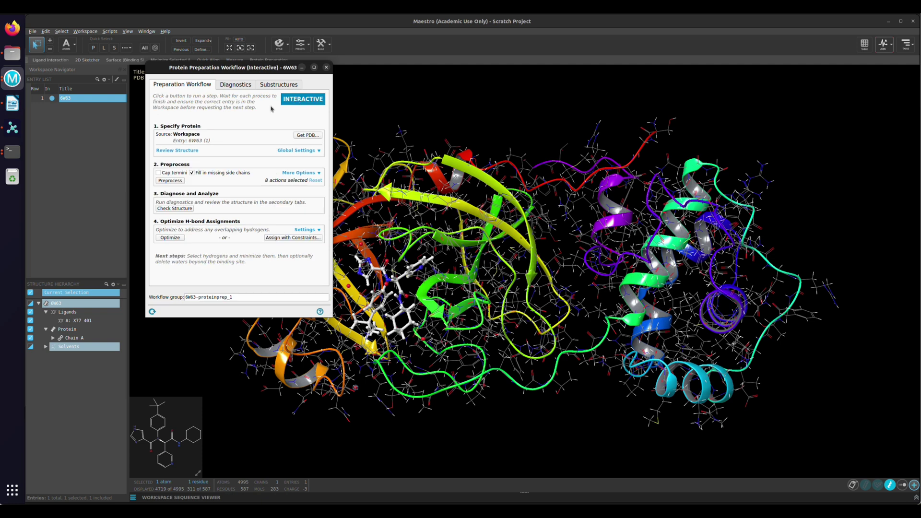
{"action": "left_click", "coordinate": [309, 173]}
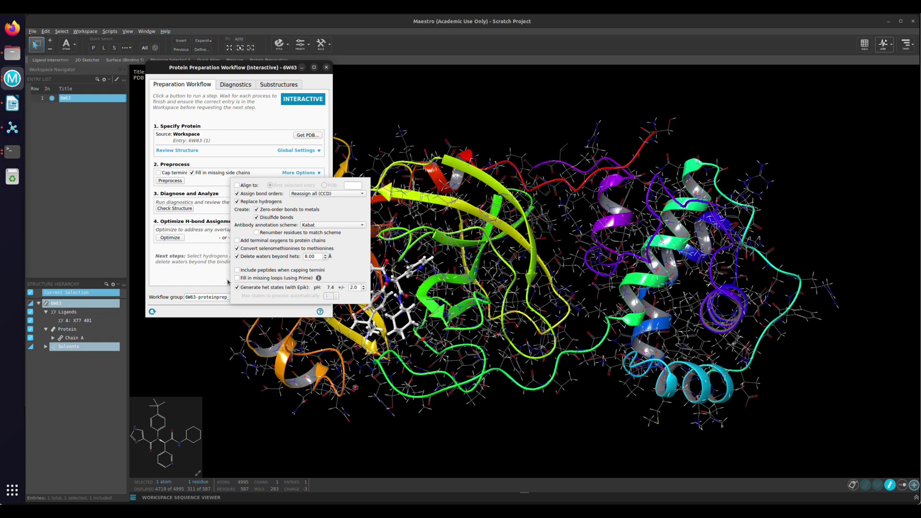
{"action": "left_click", "coordinate": [208, 262]}
Step: Try to preprocess 6W63 with Epik het state generation enabled and view the details of the preprocessing run
{"action": "left_click", "coordinate": [170, 181]}
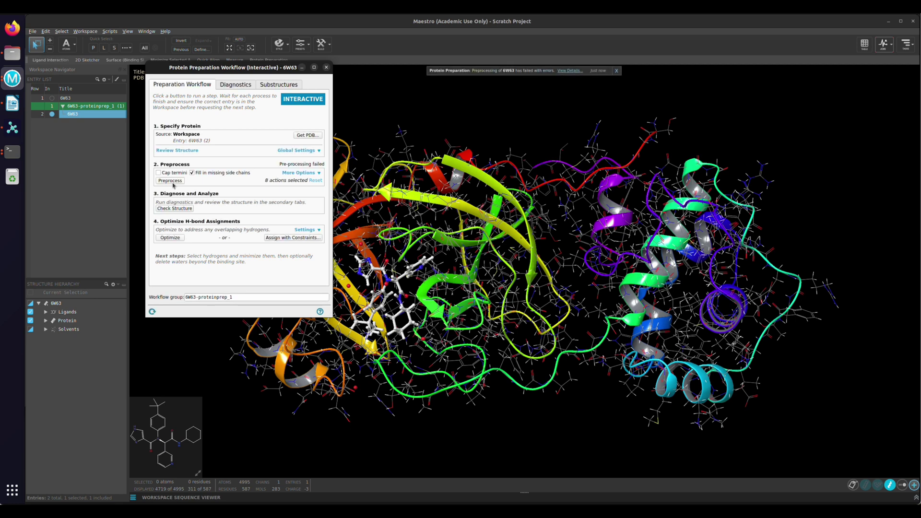
{"action": "left_click", "coordinate": [570, 72]}
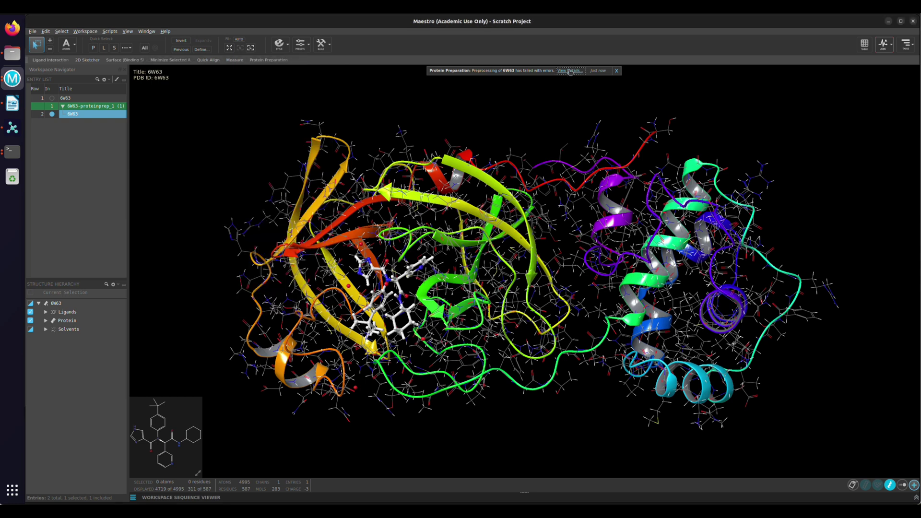
{"action": "left_click", "coordinate": [570, 72]}
{"action": "left_click", "coordinate": [274, 205]}
Step: Turn off generation of het states with Epik and preprocess 6W63
{"action": "left_click", "coordinate": [302, 173]}
{"action": "left_click", "coordinate": [237, 288]}
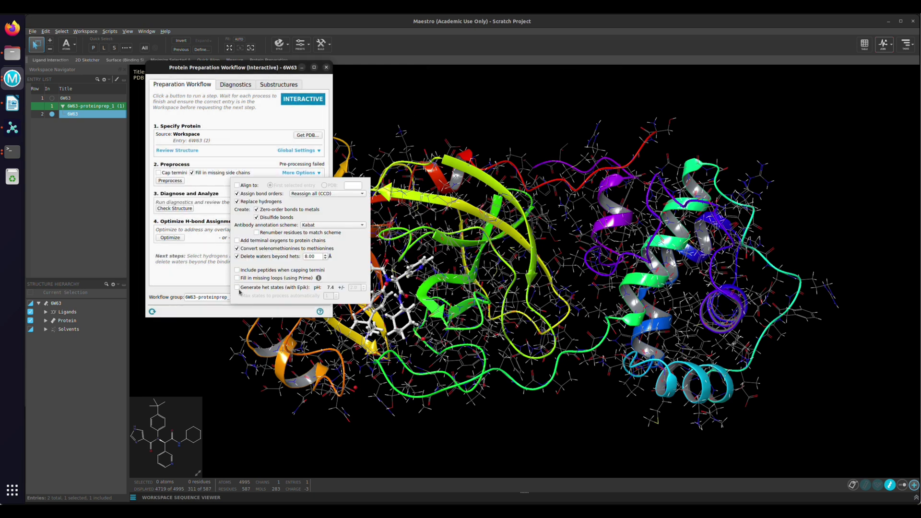
{"action": "left_click", "coordinate": [212, 285]}
{"action": "left_click", "coordinate": [170, 181]}
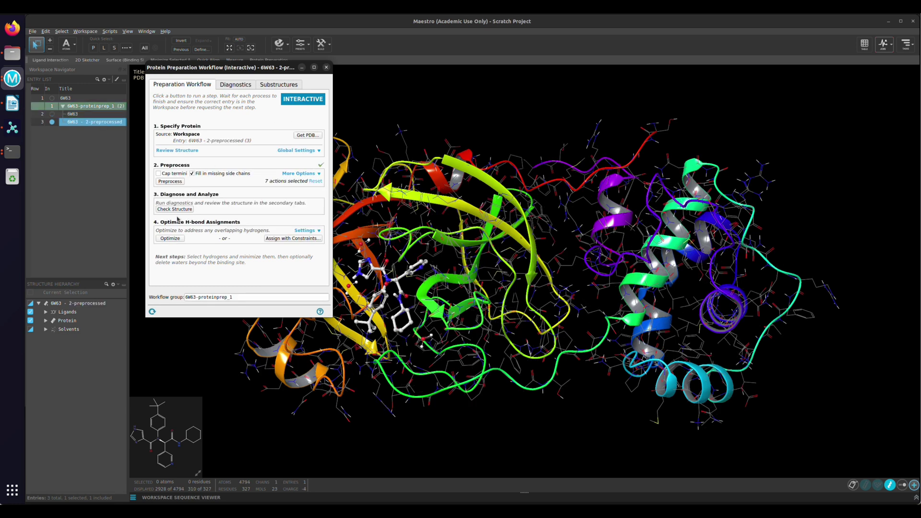
Step: Check the preprocessed structure, inspect the first three steric clashes in the workspace and return to the preparation workflow
{"action": "left_click", "coordinate": [175, 210]}
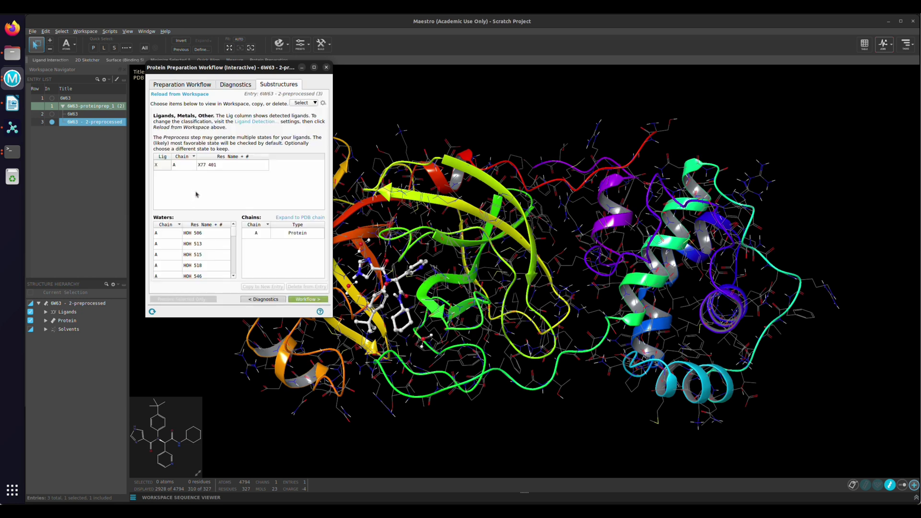
{"action": "left_click", "coordinate": [225, 88]}
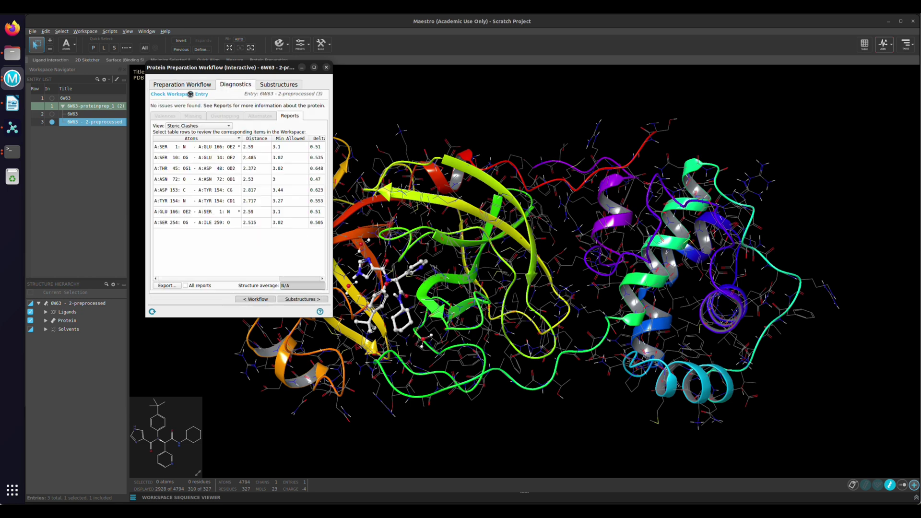
{"action": "left_click", "coordinate": [254, 150]}
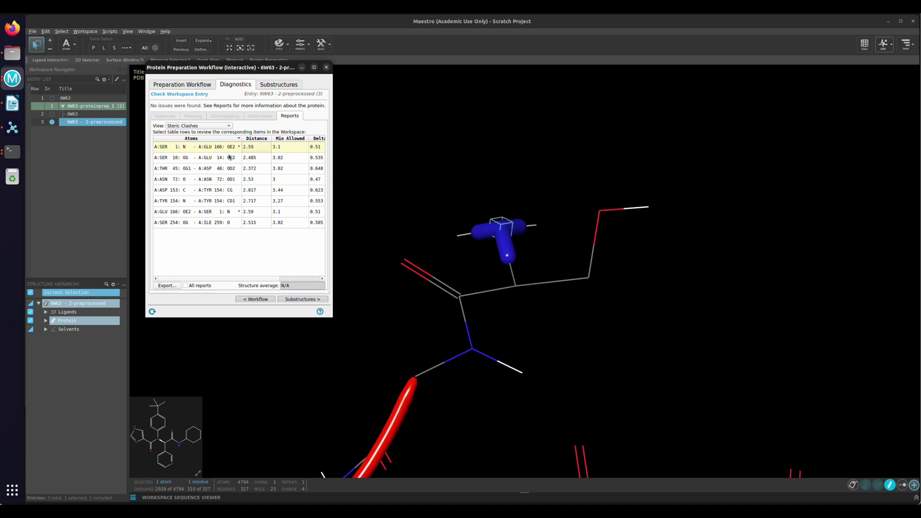
{"action": "left_click", "coordinate": [229, 158]}
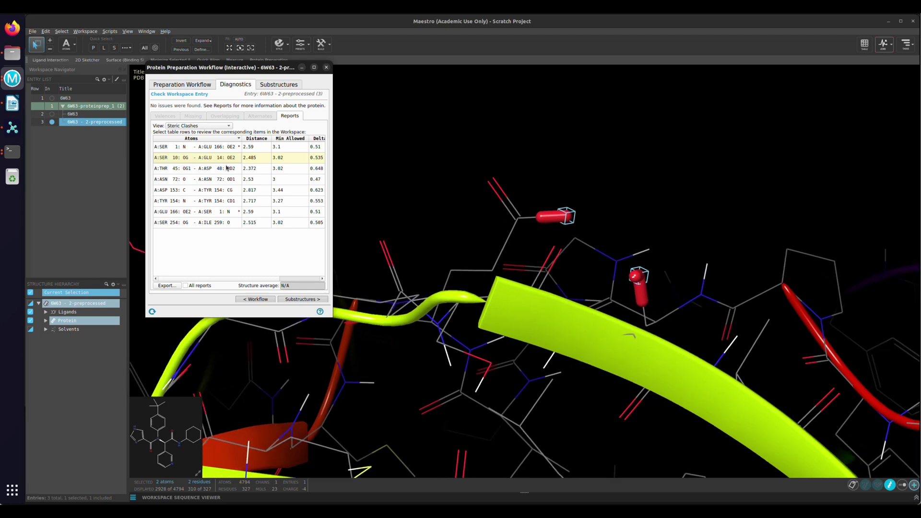
{"action": "left_click", "coordinate": [229, 170]}
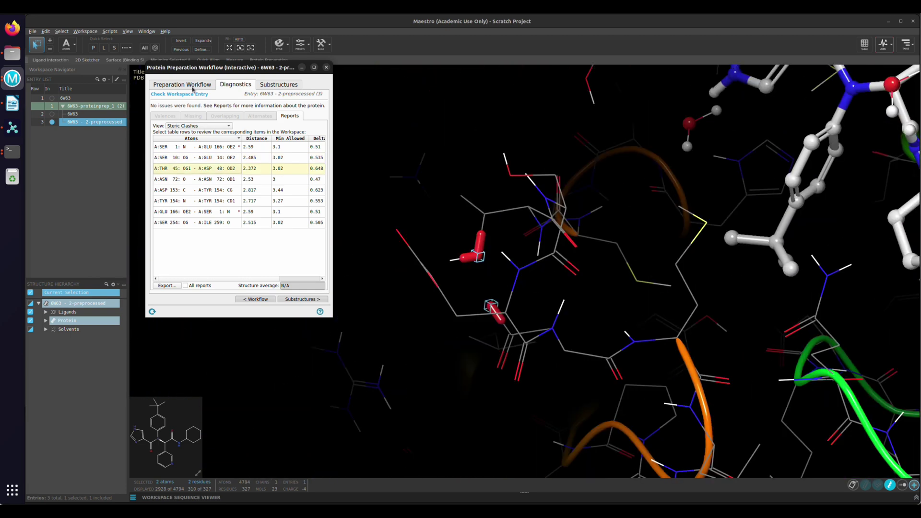
{"action": "left_click", "coordinate": [192, 86]}
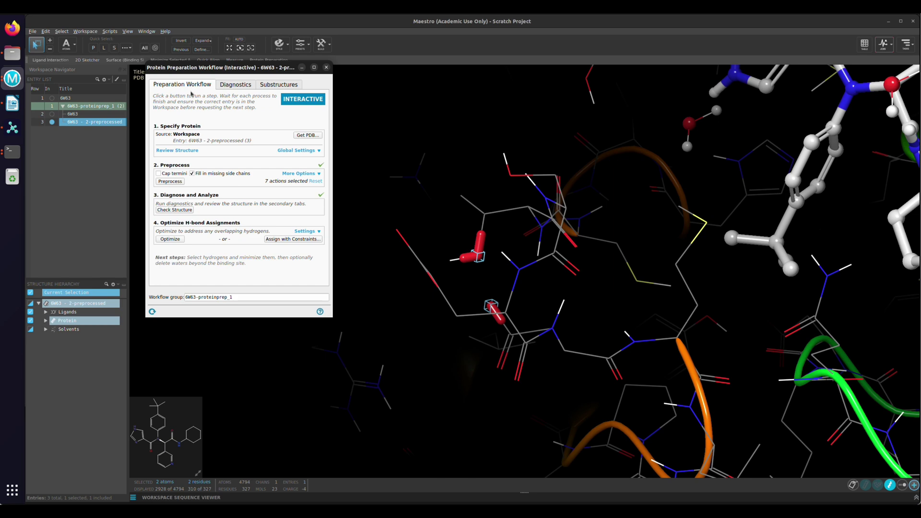
Step: Optimize the hydrogen-bond assignments of the preprocessed 6W63 structure, close the preparation workflow and fit the whole complex in view
{"action": "left_click", "coordinate": [175, 240]}
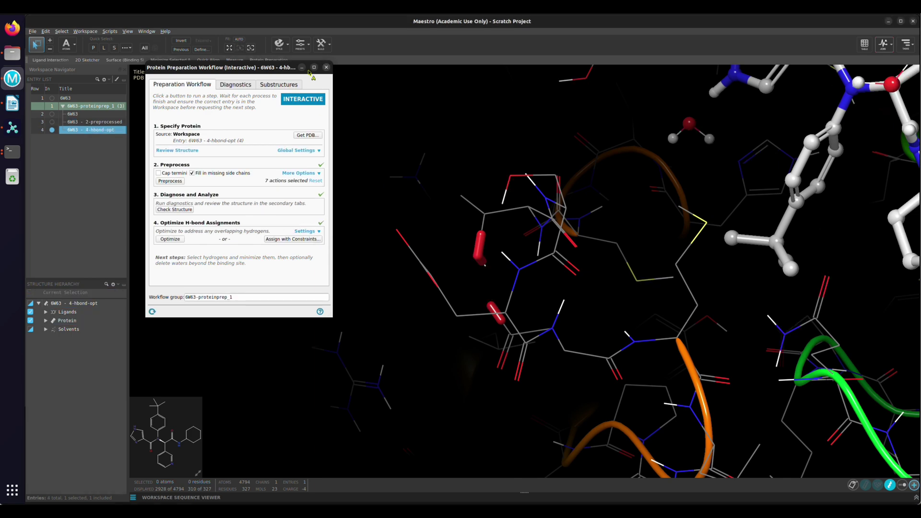
{"action": "left_click", "coordinate": [326, 69]}
{"action": "key", "text": "z"}
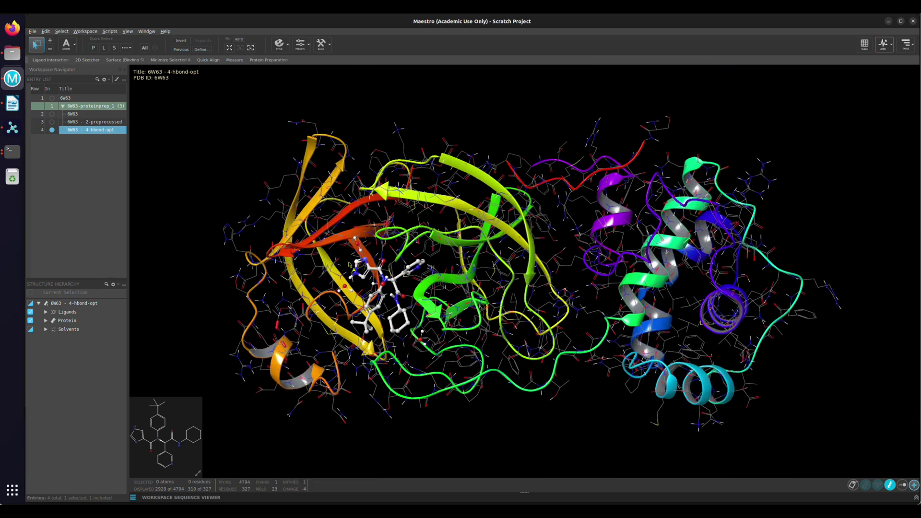
Step: Focus on the ligand in its binding site, show the non-covalent interactions and examine its hydrogen bonds with waters and residues
{"action": "left_click", "coordinate": [849, 484]}
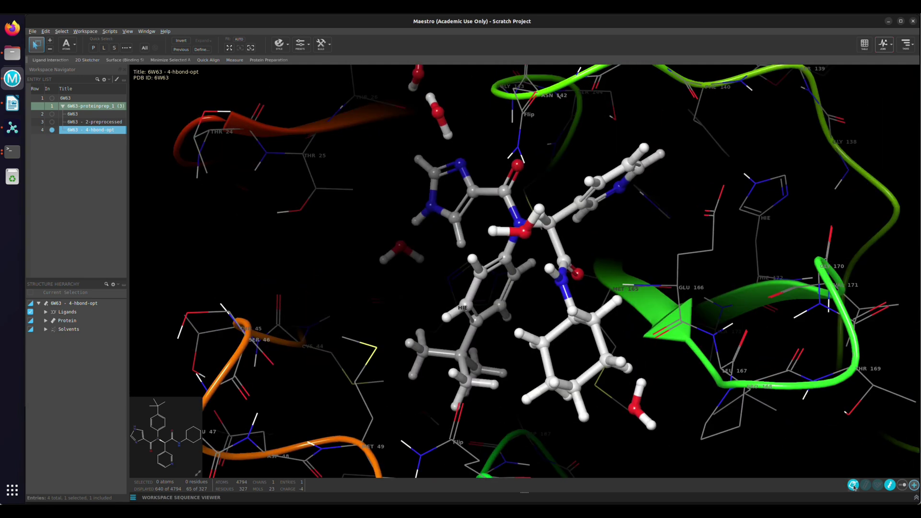
{"action": "middle_click_drag", "start_coordinate": [432, 261], "coordinate": [571, 235]}
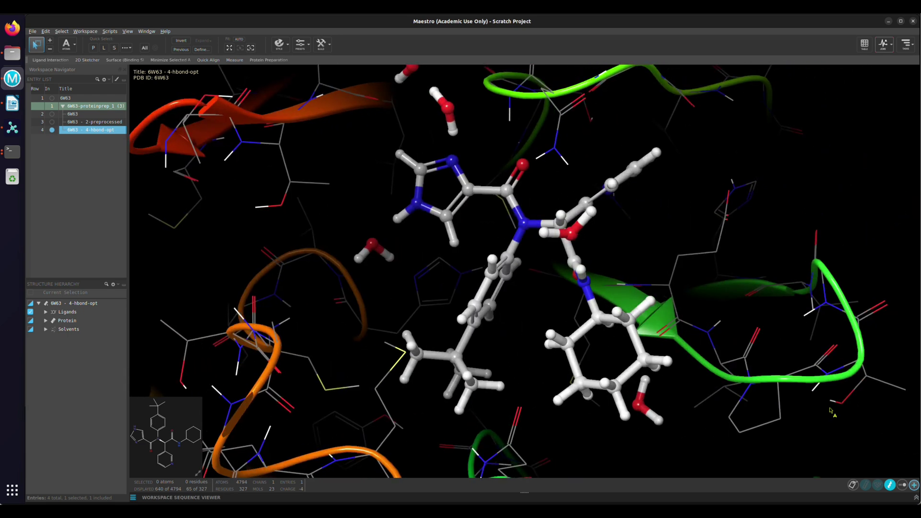
{"action": "left_click", "coordinate": [903, 484]}
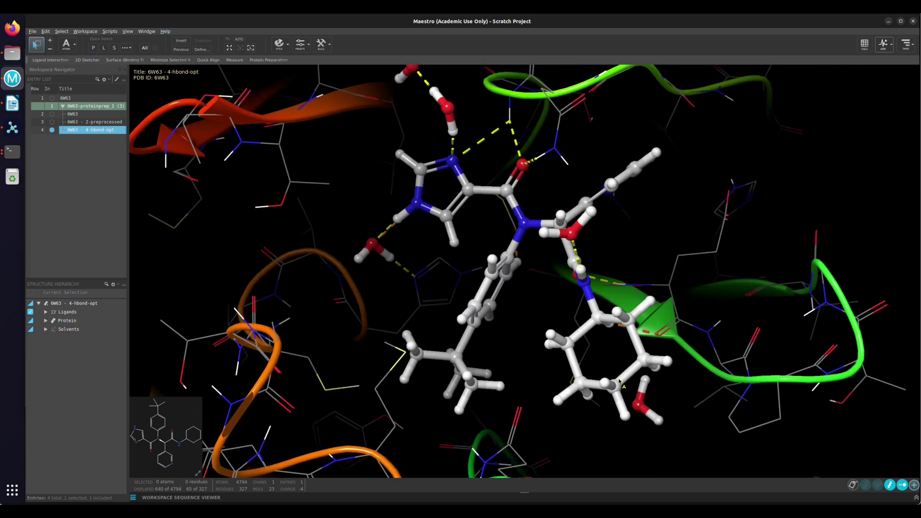
{"action": "middle_click_drag", "start_coordinate": [600, 371], "coordinate": [559, 343]}
{"action": "right_click_drag", "start_coordinate": [553, 331], "coordinate": [557, 348]}
{"action": "middle_click_drag", "start_coordinate": [531, 319], "coordinate": [565, 318]}
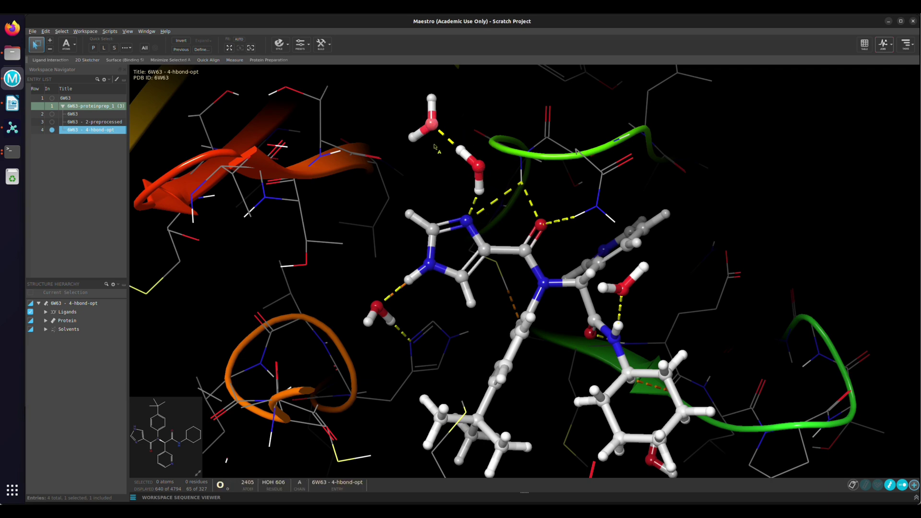
{"action": "middle_click_drag", "start_coordinate": [371, 283], "coordinate": [372, 298]}
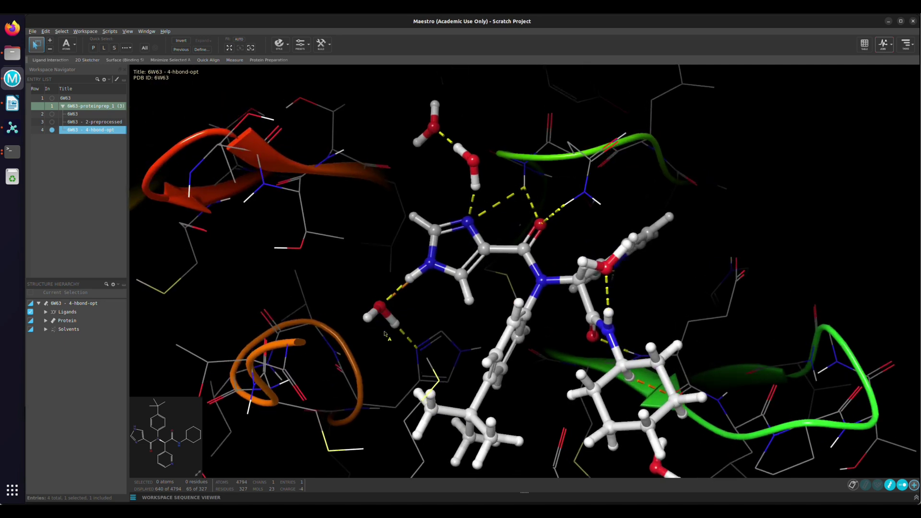
{"action": "middle_click_drag", "start_coordinate": [442, 363], "coordinate": [455, 370]}
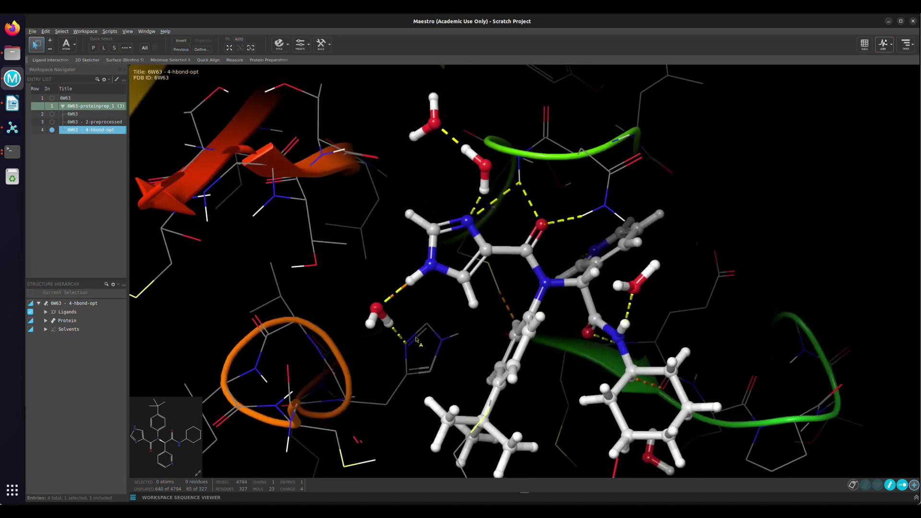
{"action": "right_click_drag", "start_coordinate": [635, 405], "coordinate": [575, 340]}
{"action": "scroll", "coordinate": [575, 339], "scroll_direction": "down", "scroll_amount": 1}
{"action": "middle_click_drag", "start_coordinate": [568, 339], "coordinate": [534, 338]}
Step: Clear the previous task search and open the System Builder from the Desmond applications
{"action": "left_click", "coordinate": [905, 45]}
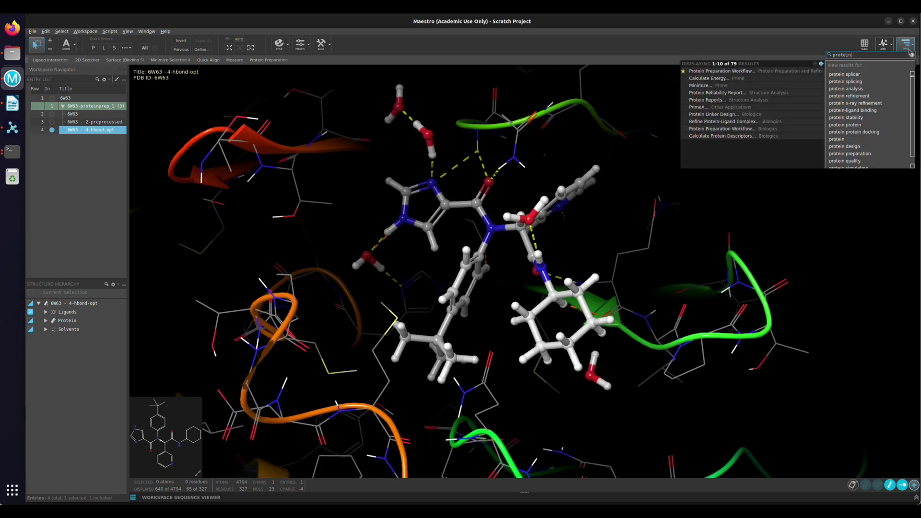
{"action": "left_click", "coordinate": [911, 55]}
{"action": "mouse_move", "coordinate": [762, 65]}
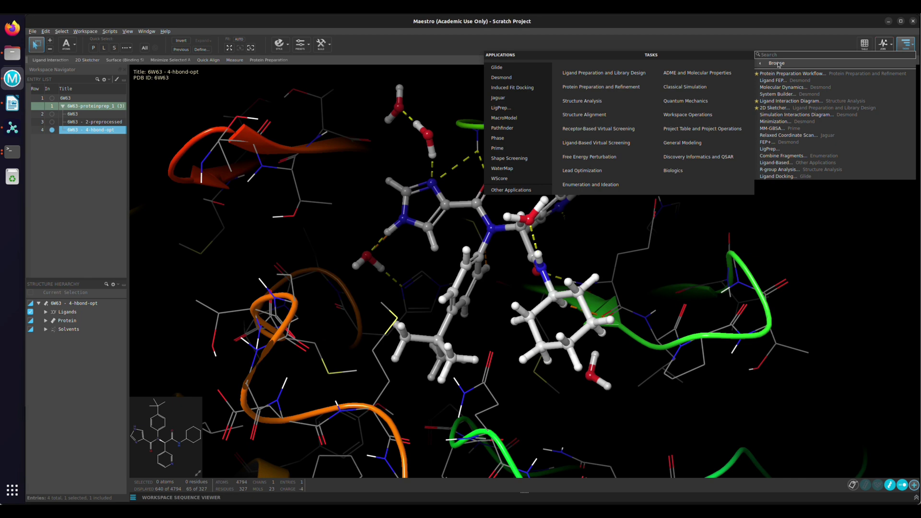
{"action": "left_click", "coordinate": [508, 78]}
{"action": "left_click", "coordinate": [494, 85]}
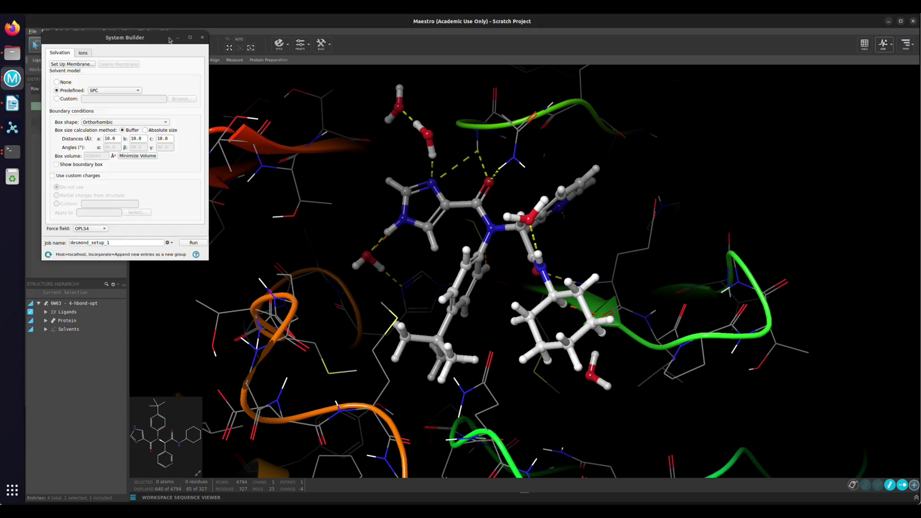
{"action": "left_click_drag", "start_coordinate": [164, 39], "coordinate": [277, 63]}
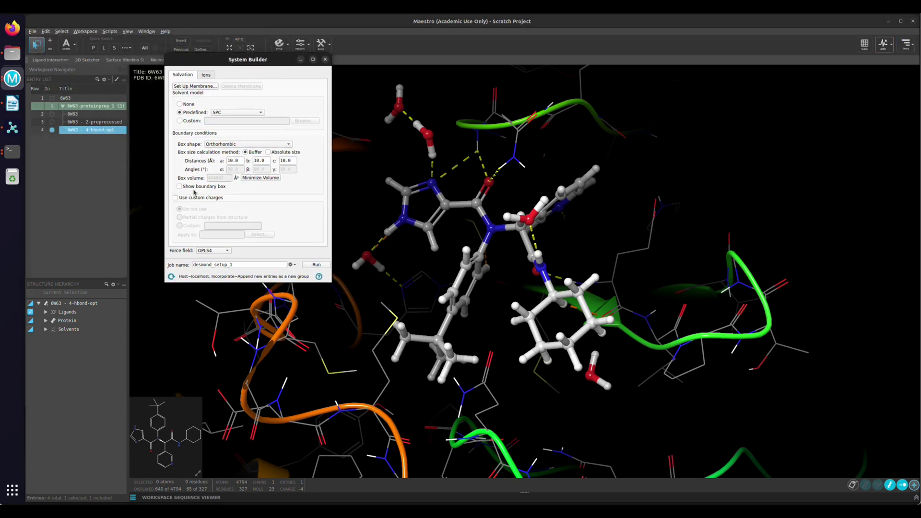
{"action": "left_click_drag", "start_coordinate": [217, 63], "coordinate": [302, 79]}
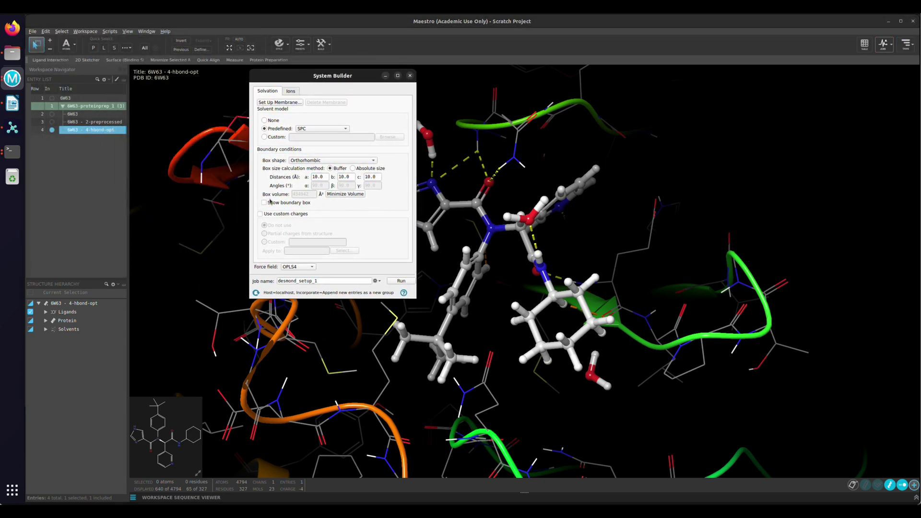
Step: Show the orthorhombic boundary box and inspect how it encloses the protein-ligand complex
{"action": "left_click", "coordinate": [269, 205]}
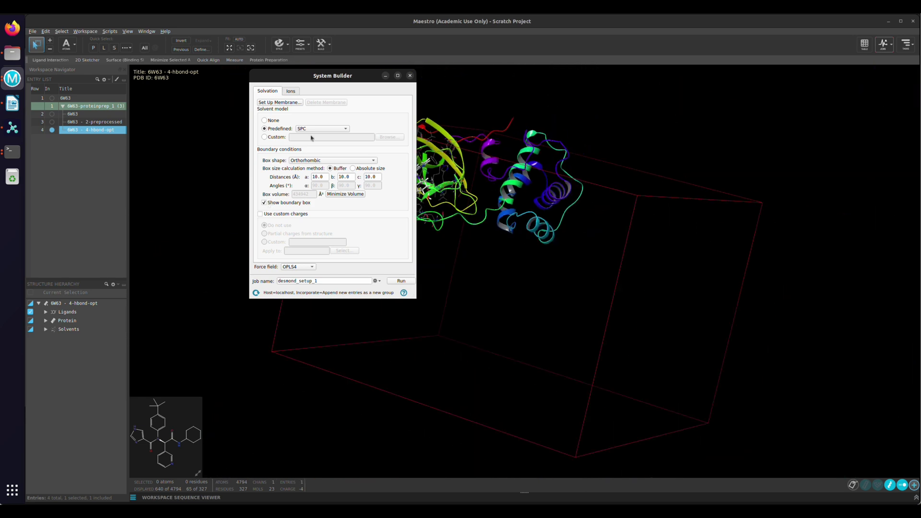
{"action": "left_click_drag", "start_coordinate": [323, 83], "coordinate": [677, 111]}
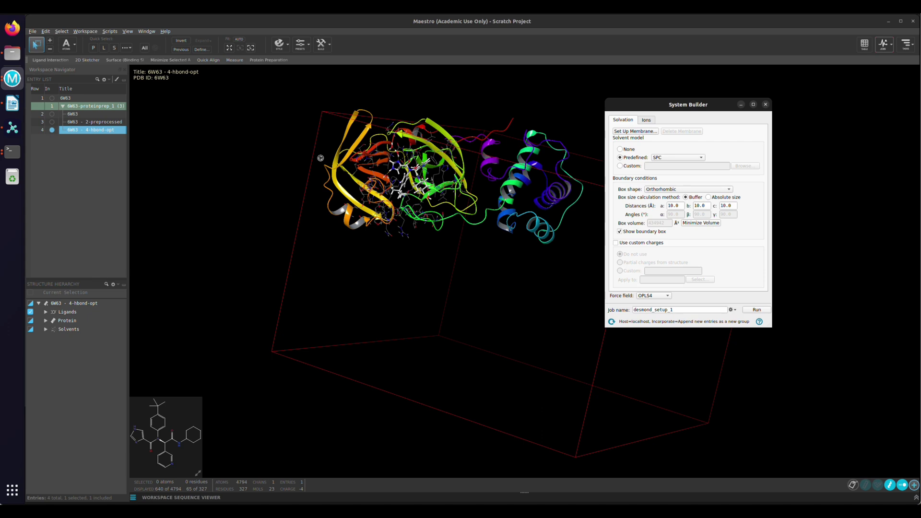
{"action": "middle_click_drag", "start_coordinate": [461, 194], "coordinate": [446, 256]}
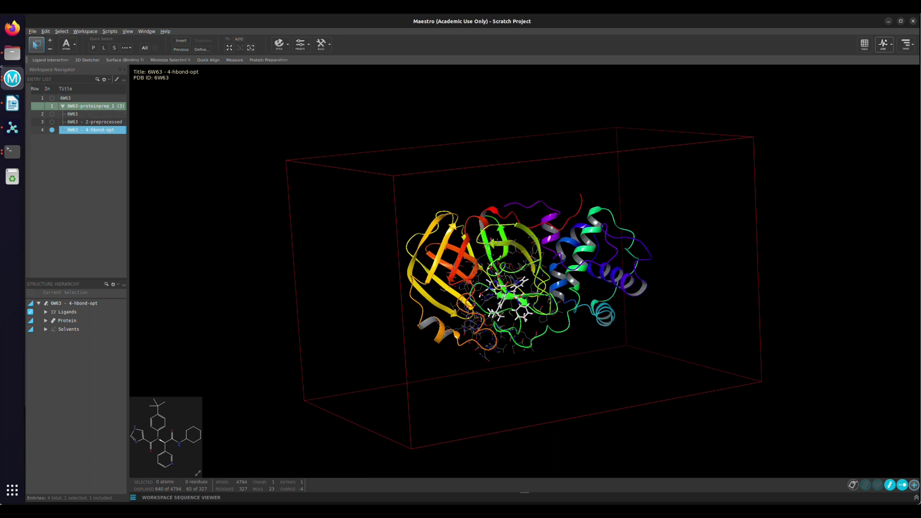
{"action": "left_click", "coordinate": [12, 78]}
{"action": "left_click", "coordinate": [62, 110]}
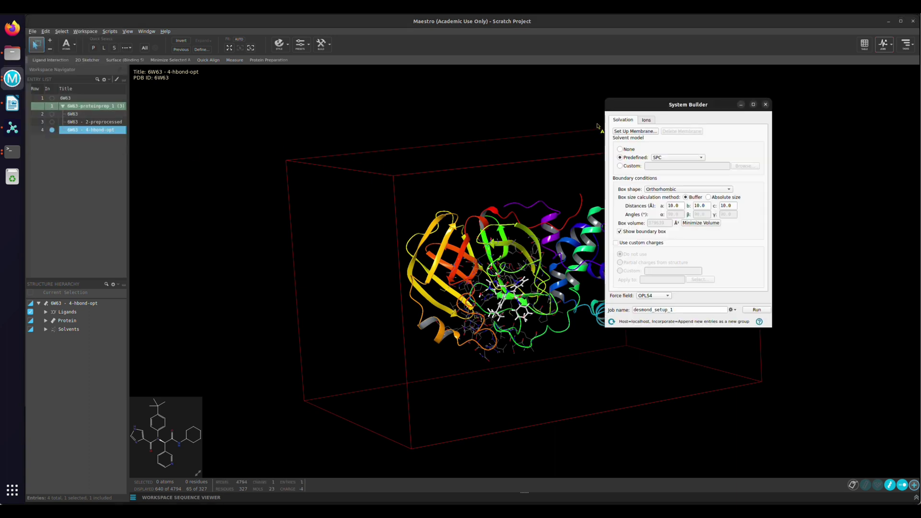
{"action": "left_click_drag", "start_coordinate": [636, 104], "coordinate": [698, 78]}
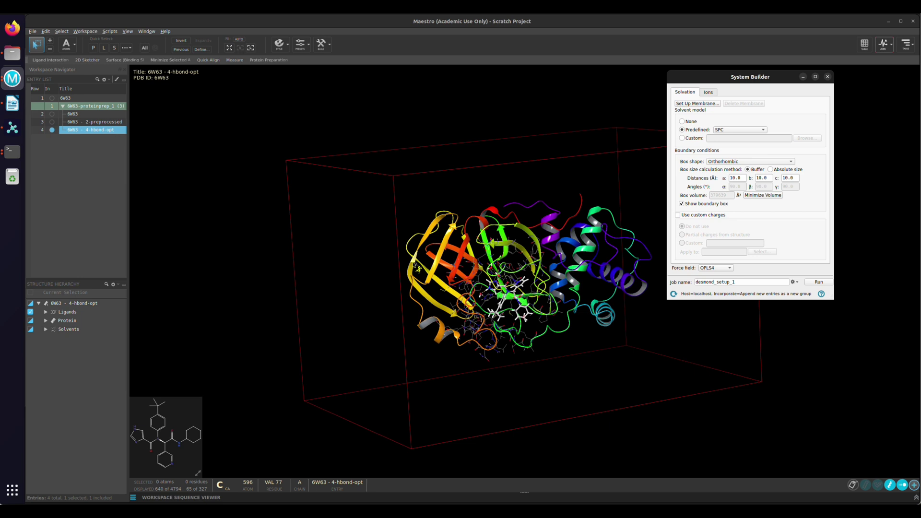
Step: Add salt at 0.15 M with Na+ and Cl- ions, keeping Na+ neutralization, and return to the solvation settings
{"action": "left_click", "coordinate": [708, 92]}
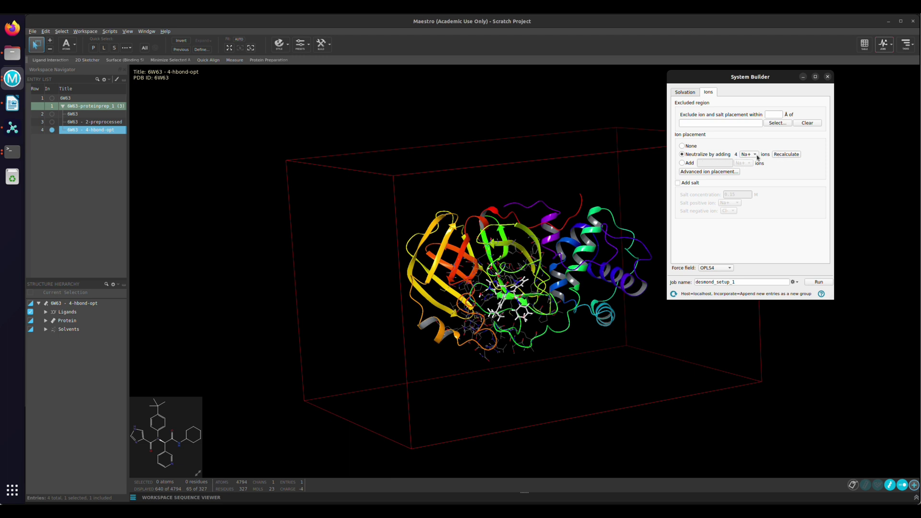
{"action": "left_click", "coordinate": [678, 183]}
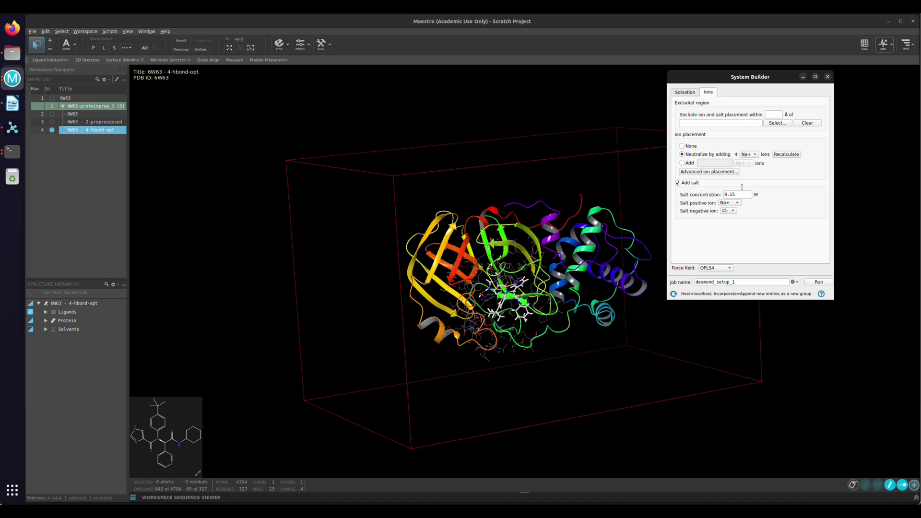
{"action": "left_click", "coordinate": [692, 95]}
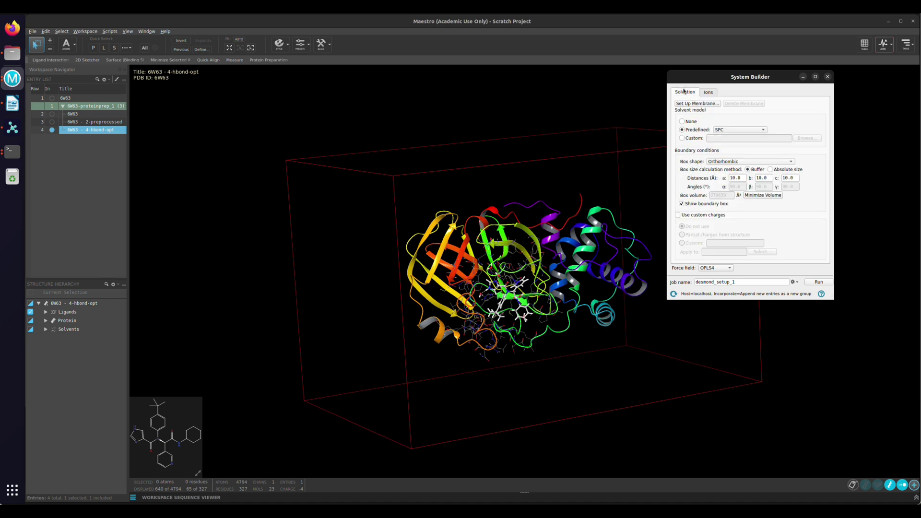
Step: Keep SPC as the predefined solvent model and set the force field to OPLS_2005
{"action": "left_click", "coordinate": [745, 130]}
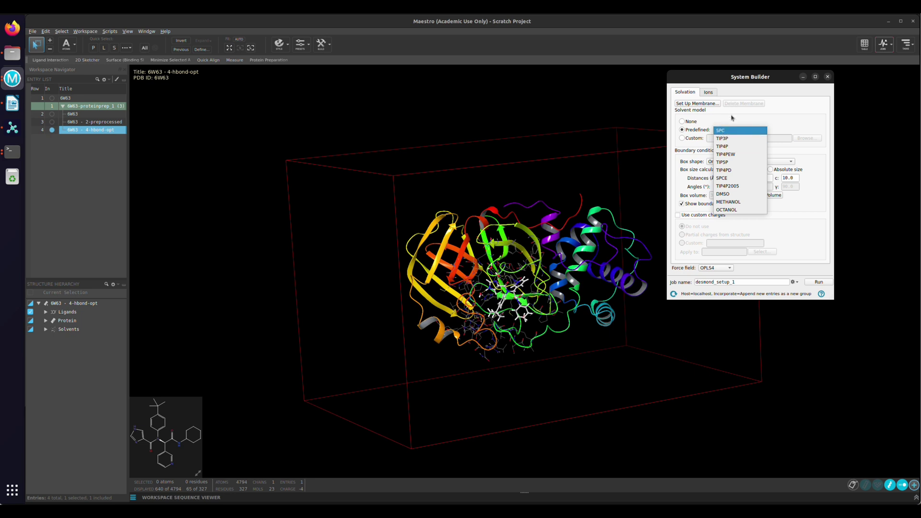
{"action": "left_click", "coordinate": [723, 131]}
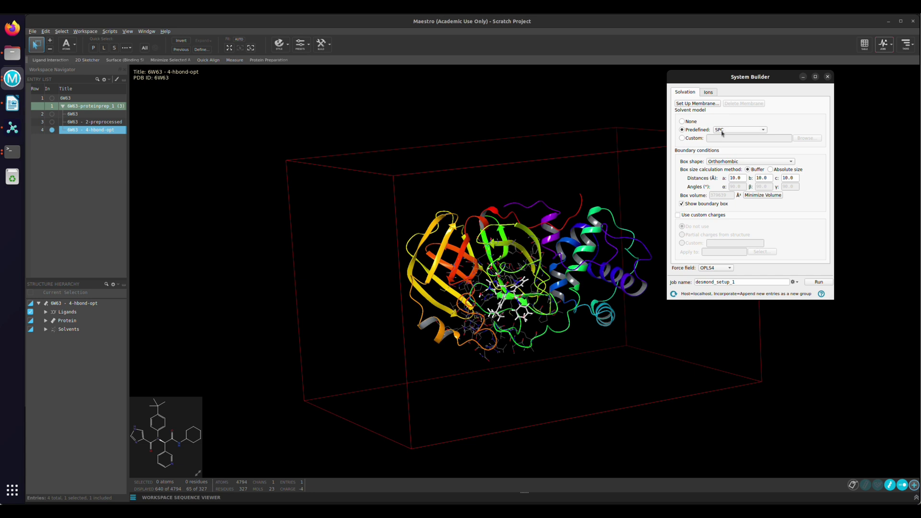
{"action": "left_click", "coordinate": [727, 268]}
{"action": "left_click", "coordinate": [723, 262]}
Step: Name the job desmond_setup, keep localhost as its host in the job settings and run the system build
{"action": "left_click", "coordinate": [744, 283]}
{"action": "left_click", "coordinate": [797, 282]}
{"action": "left_click", "coordinate": [765, 290]}
{"action": "left_click", "coordinate": [735, 207]}
{"action": "left_click", "coordinate": [737, 207]}
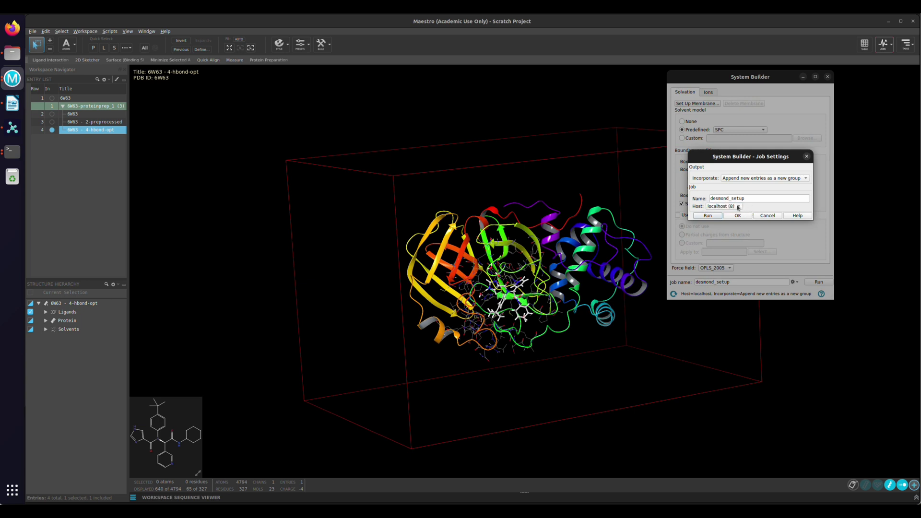
{"action": "left_click", "coordinate": [738, 216]}
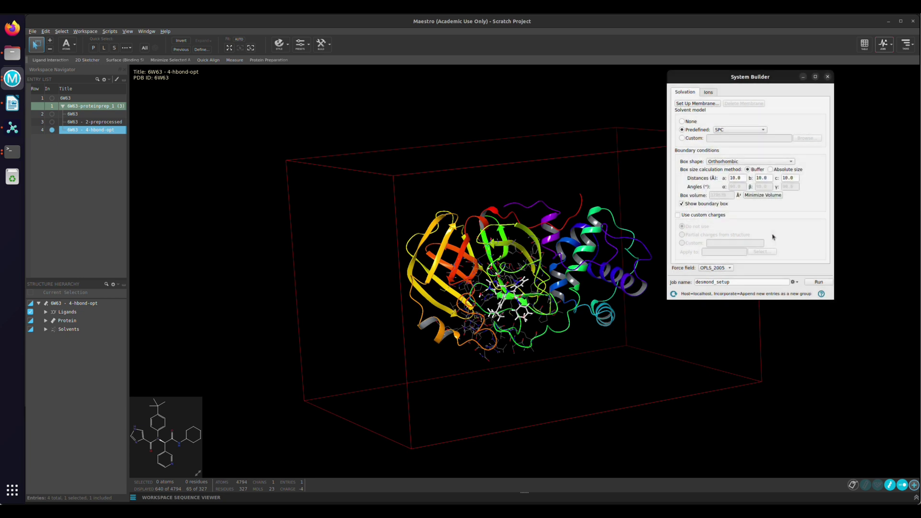
{"action": "left_click", "coordinate": [818, 282]}
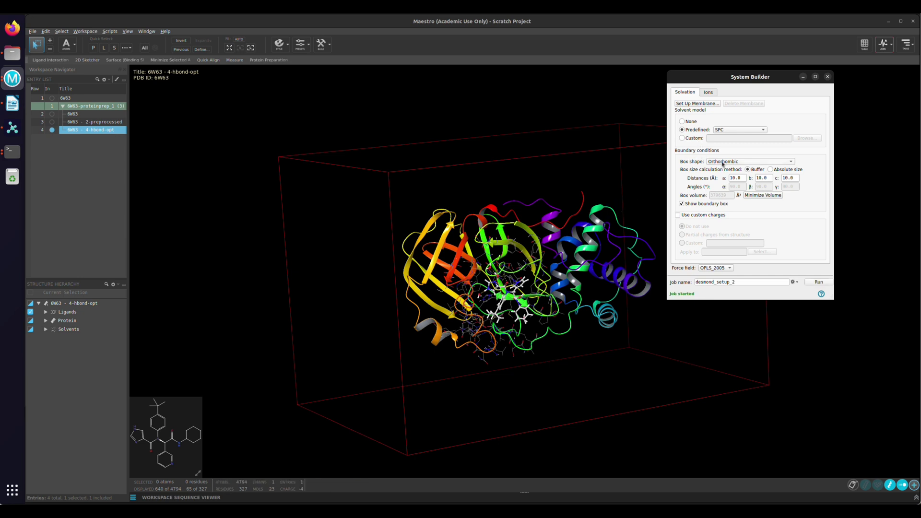
Step: Review the box shapes, keep Orthorhombic, switch to absolute box size and set size a to 100 Å
{"action": "left_click", "coordinate": [723, 162]}
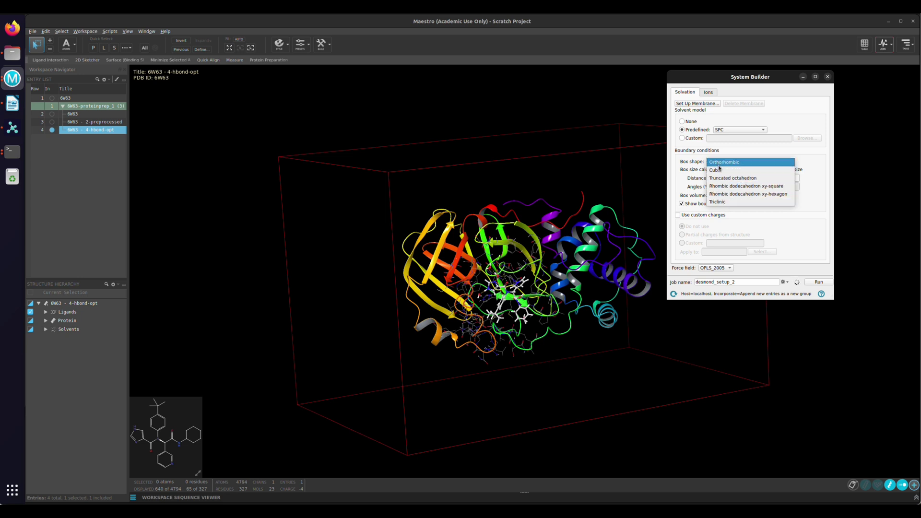
{"action": "left_click", "coordinate": [756, 212]}
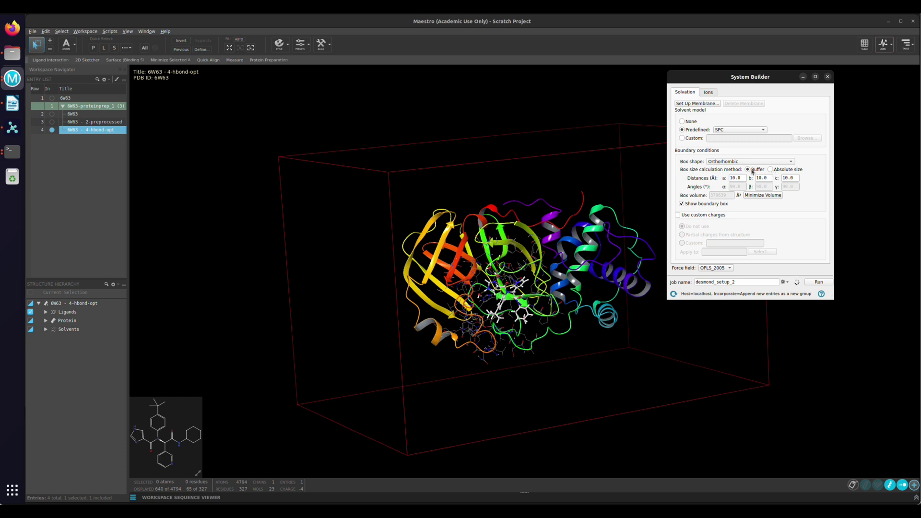
{"action": "left_click", "coordinate": [771, 169]}
{"action": "left_click", "coordinate": [729, 179]}
{"action": "type", "text": "50"}
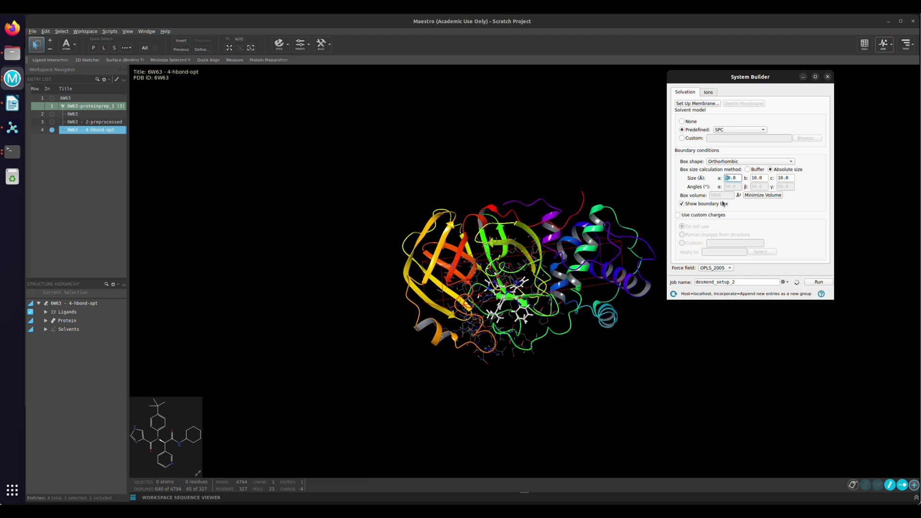
{"action": "type", "text": "8"}
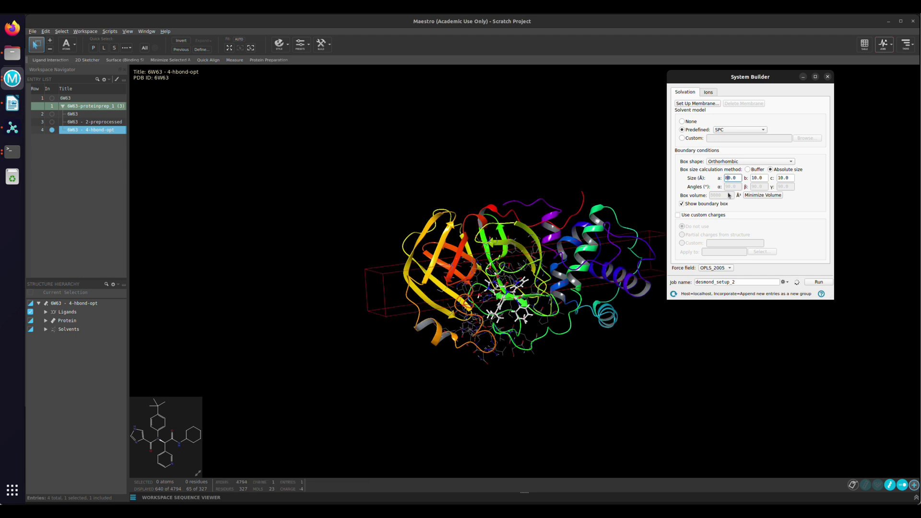
{"action": "type", "text": "10"}
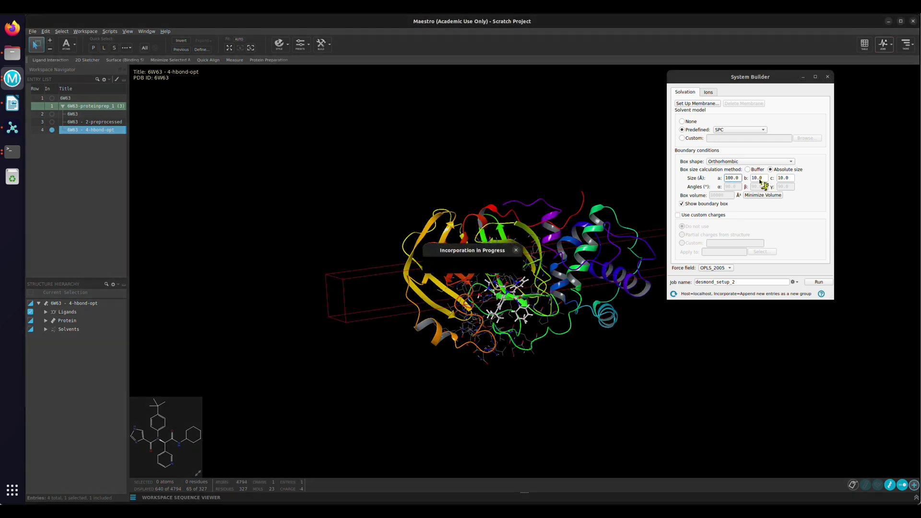
{"action": "left_click", "coordinate": [15, 77]}
{"action": "left_click", "coordinate": [77, 117]}
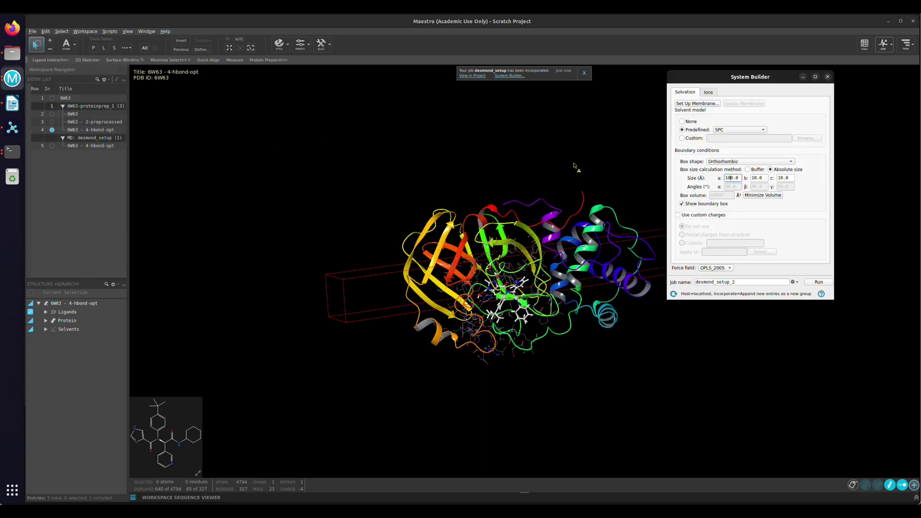
Step: Set the orthorhombic box's absolute size b to 70 Å
{"action": "left_click", "coordinate": [756, 178]}
{"action": "type", "text": "0"}
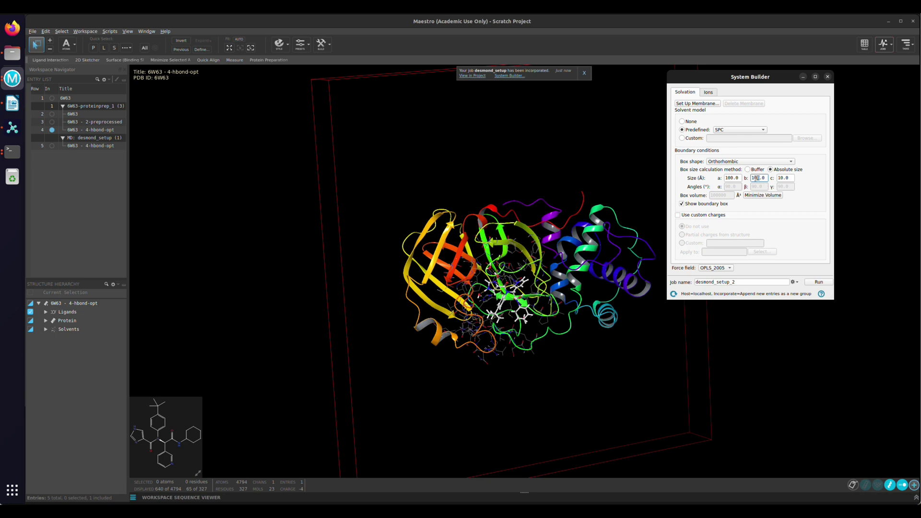
{"action": "type", "text": "8"}
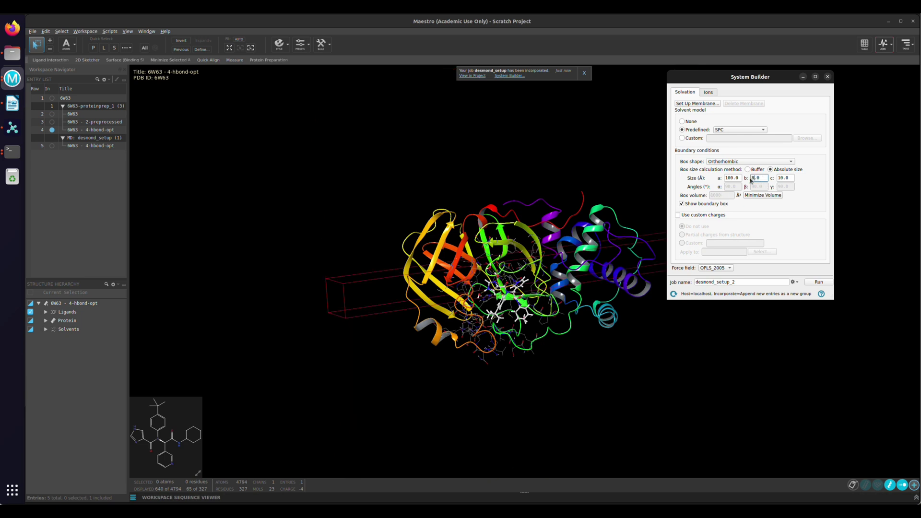
{"action": "double_click", "coordinate": [756, 178]}
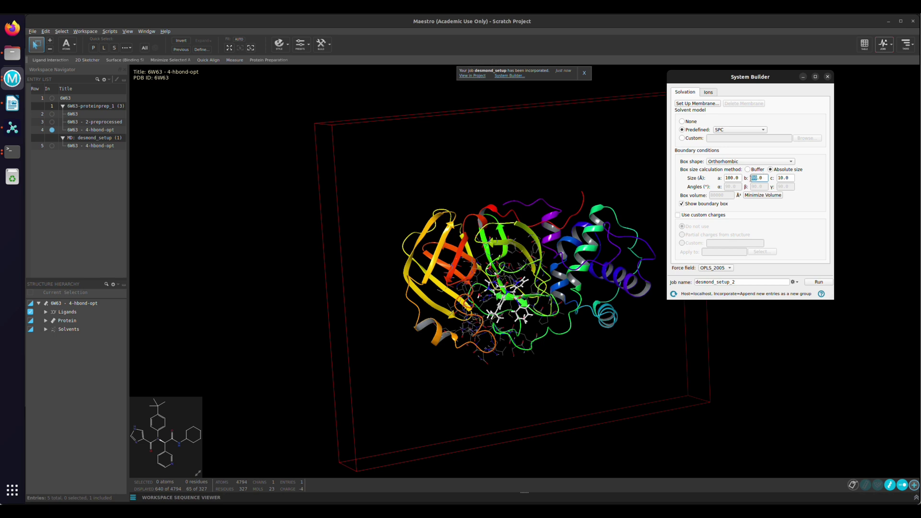
{"action": "type", "text": "70"}
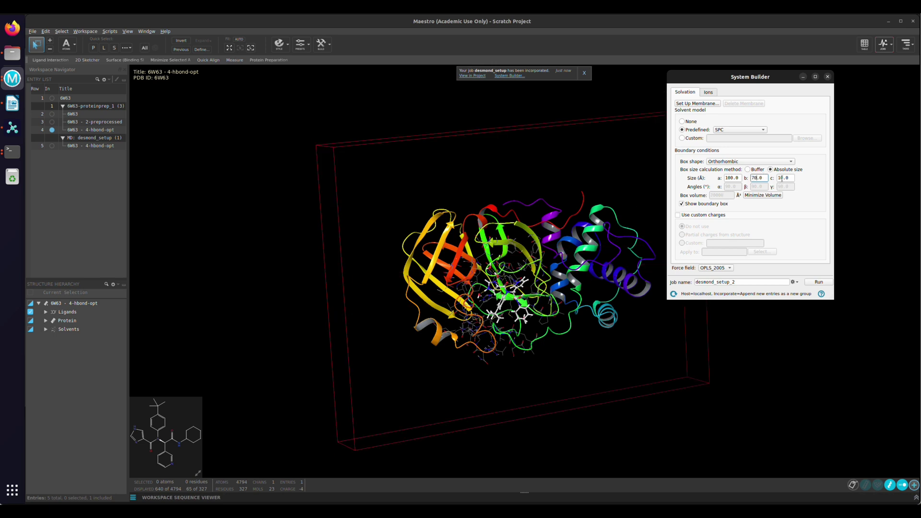
Step: Set the box's absolute size c to 50 Å and check how the boundary encloses the protein
{"action": "middle_click_drag", "start_coordinate": [449, 245], "coordinate": [483, 242]}
{"action": "mouse_move", "coordinate": [12, 78]}
{"action": "left_click", "coordinate": [76, 112]}
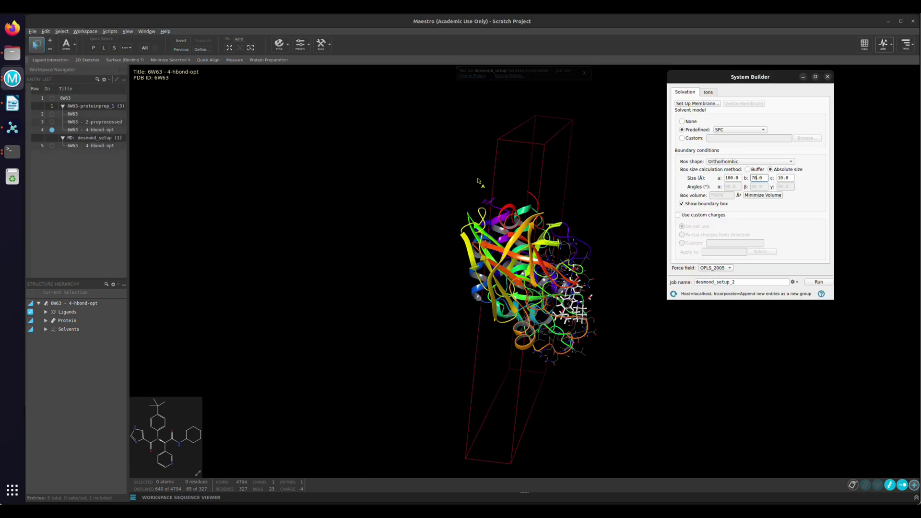
{"action": "left_click", "coordinate": [781, 179]}
{"action": "type", "text": "0"}
{"action": "left_click_drag", "start_coordinate": [787, 178], "coordinate": [772, 178]}
{"action": "type", "text": "50"}
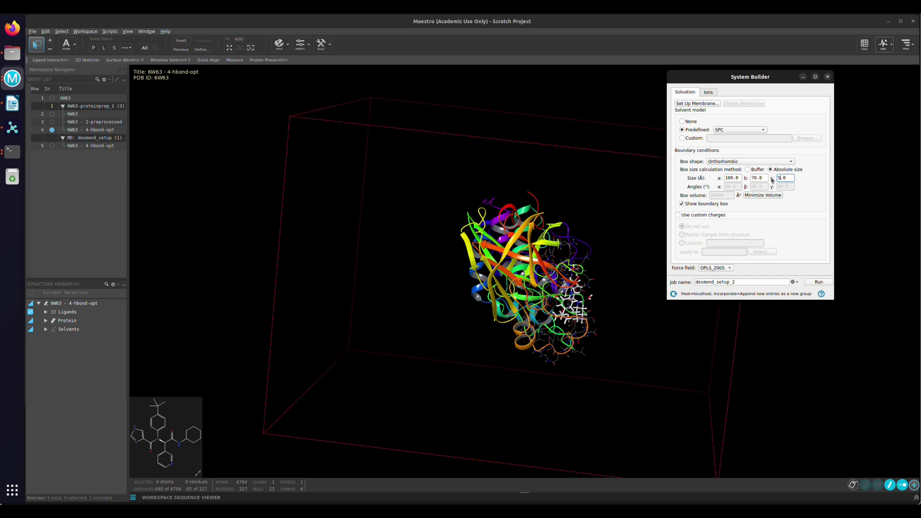
{"action": "middle_click_drag", "start_coordinate": [562, 264], "coordinate": [465, 229]}
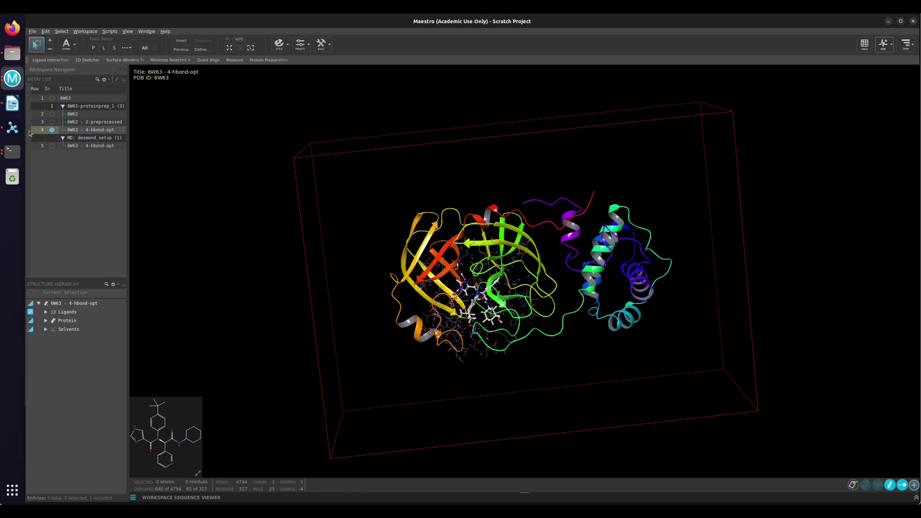
Step: Show only the built desmond_setup system in the workspace, return System Builder's box sizing to Buffer and close it
{"action": "left_click", "coordinate": [52, 146]}
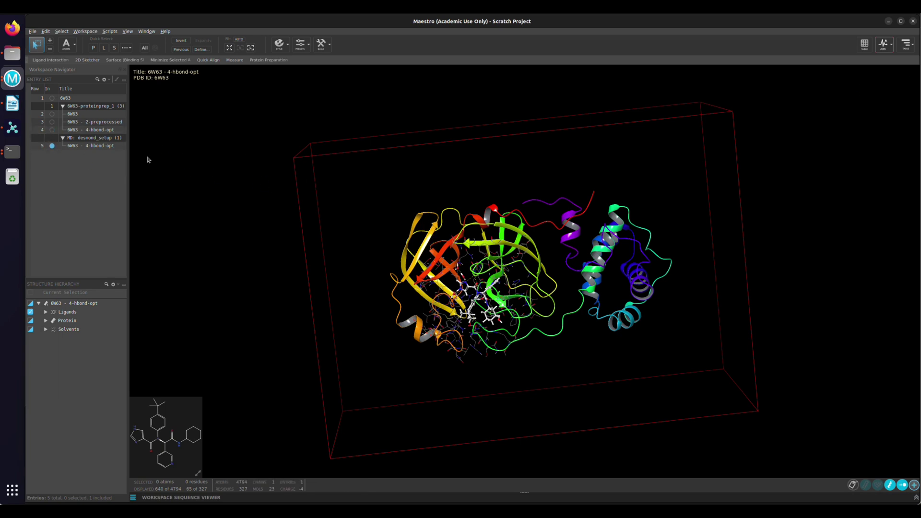
{"action": "middle_click_drag", "start_coordinate": [460, 231], "coordinate": [467, 190]}
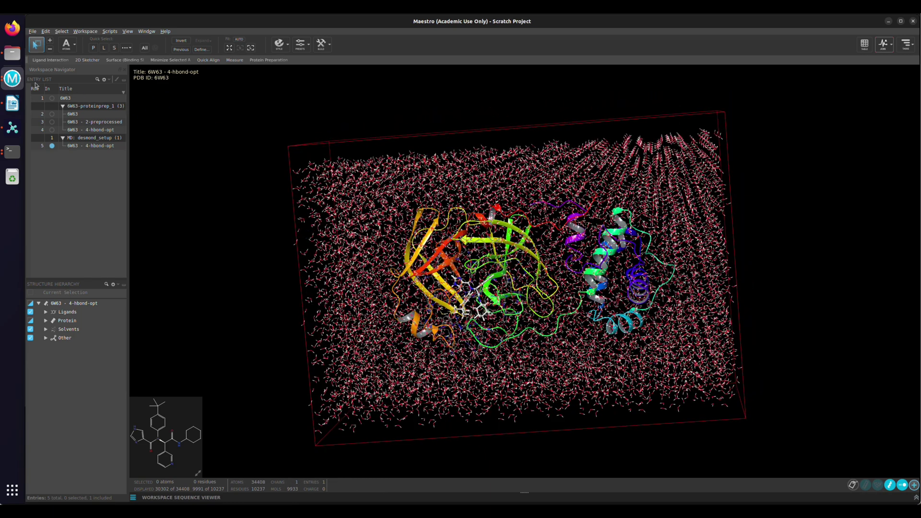
{"action": "left_click", "coordinate": [12, 77]}
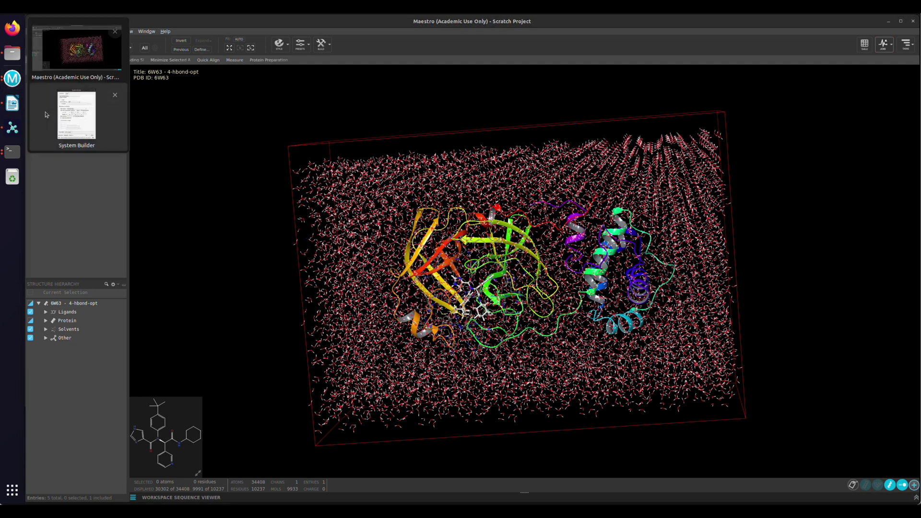
{"action": "left_click", "coordinate": [72, 112]}
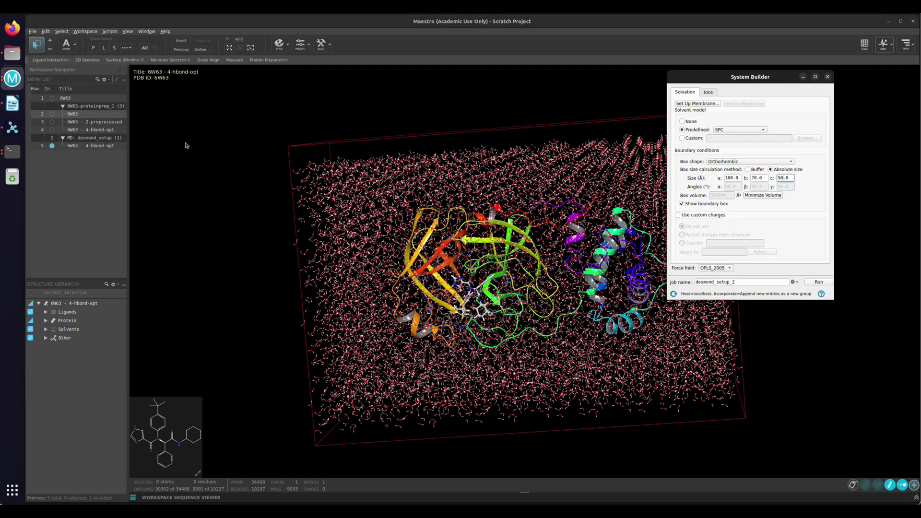
{"action": "left_click", "coordinate": [748, 170]}
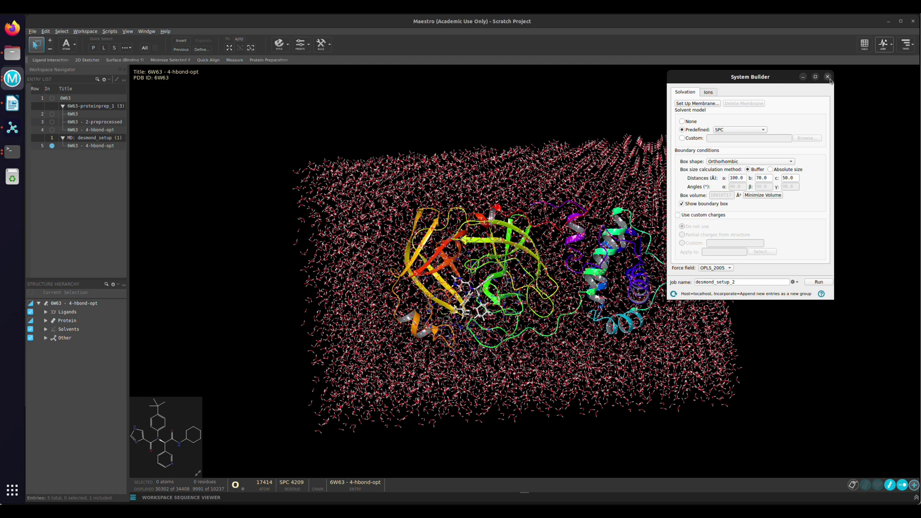
{"action": "left_click", "coordinate": [828, 77]}
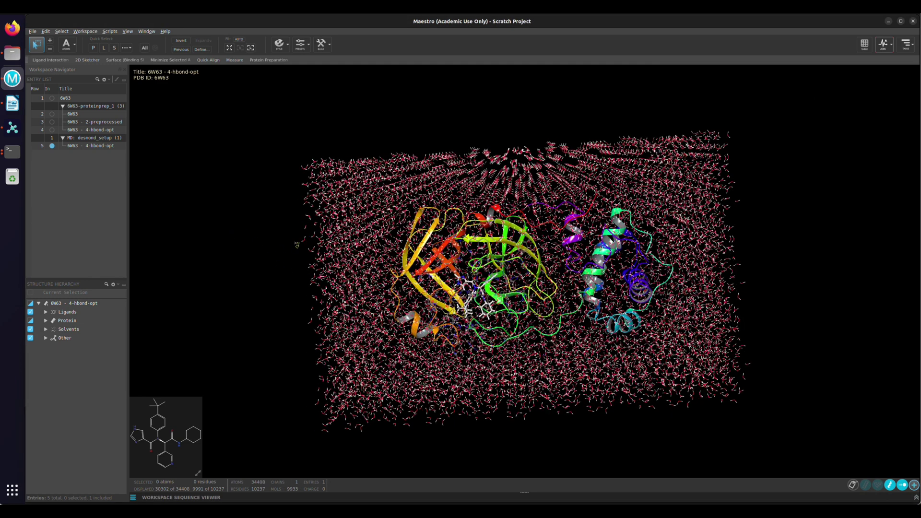
Step: Turn on the Unit Cell display and inspect the solvated box around the protein from several angles
{"action": "left_click", "coordinate": [915, 485]}
{"action": "left_click", "coordinate": [779, 358]}
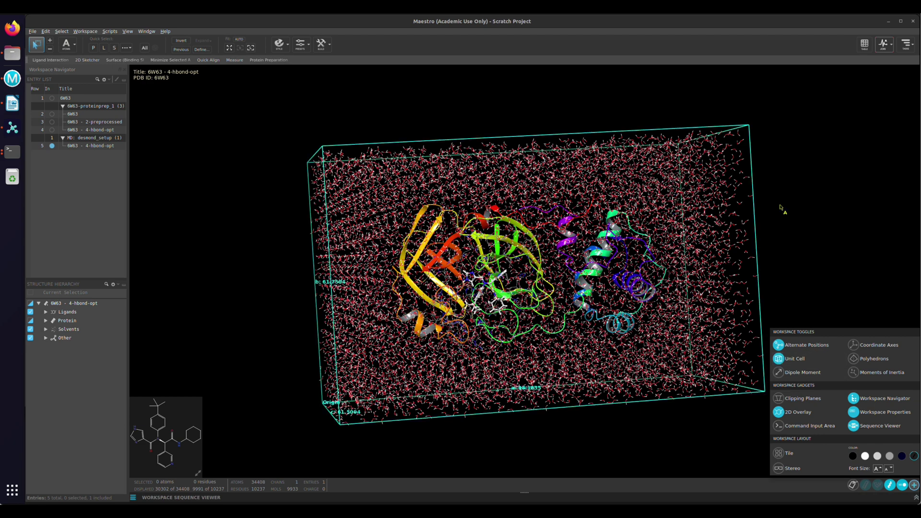
{"action": "left_click", "coordinate": [783, 213]}
{"action": "middle_click_drag", "start_coordinate": [786, 249], "coordinate": [766, 250]}
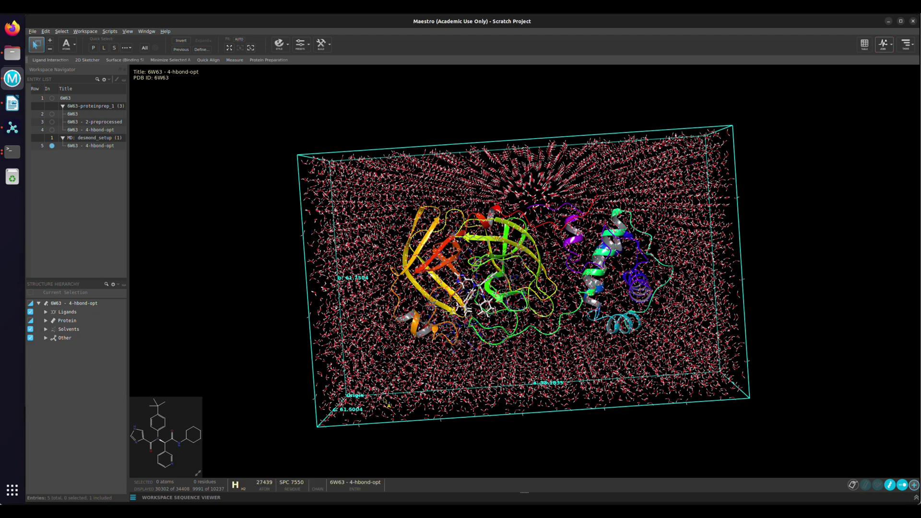
{"action": "mouse_move", "coordinate": [528, 288]}
{"action": "middle_mouse_down"}
{"action": "mouse_move", "coordinate": [595, 264]}
{"action": "mouse_move", "coordinate": [523, 259]}
{"action": "mouse_move", "coordinate": [494, 298]}
{"action": "mouse_move", "coordinate": [523, 290]}
{"action": "middle_mouse_up"}
{"action": "middle_click_drag", "start_coordinate": [427, 336], "coordinate": [446, 324]}
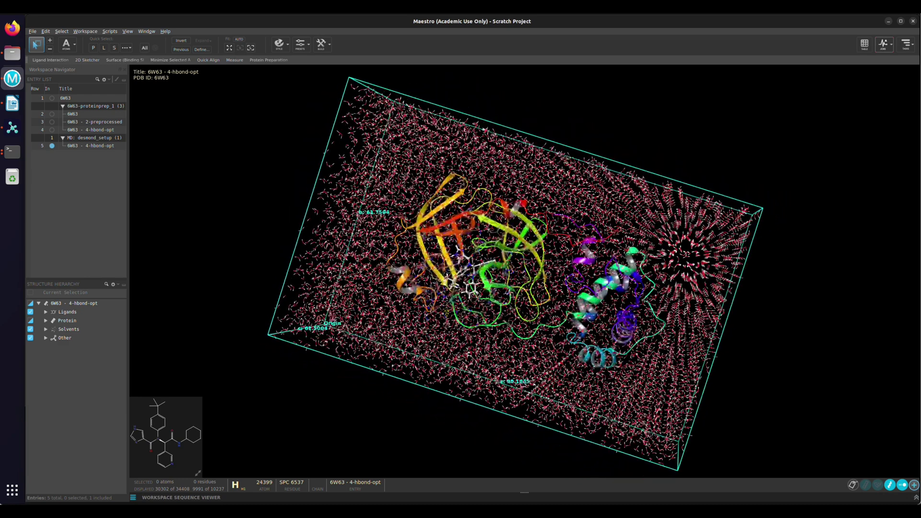
Step: Open the Desmond Minimization tool and load the solvated system from the workspace as its model system
{"action": "left_click", "coordinate": [906, 43]}
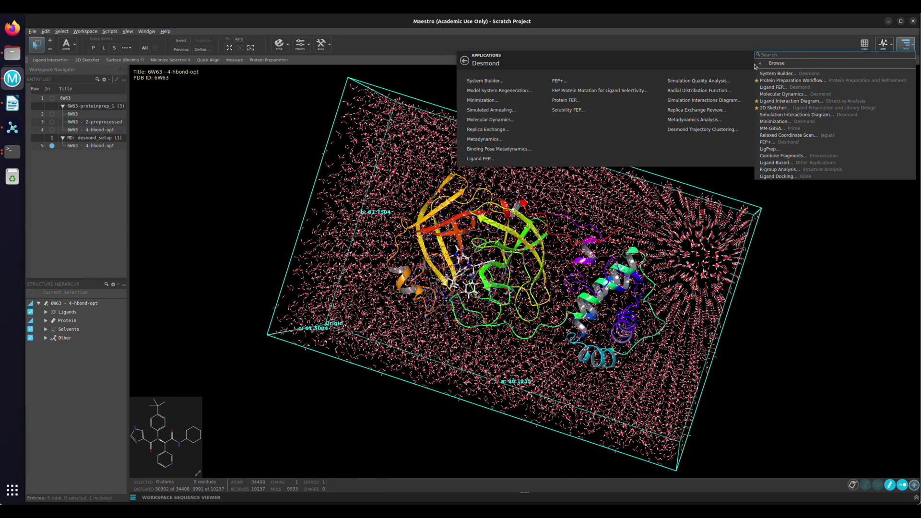
{"action": "left_click", "coordinate": [492, 101]}
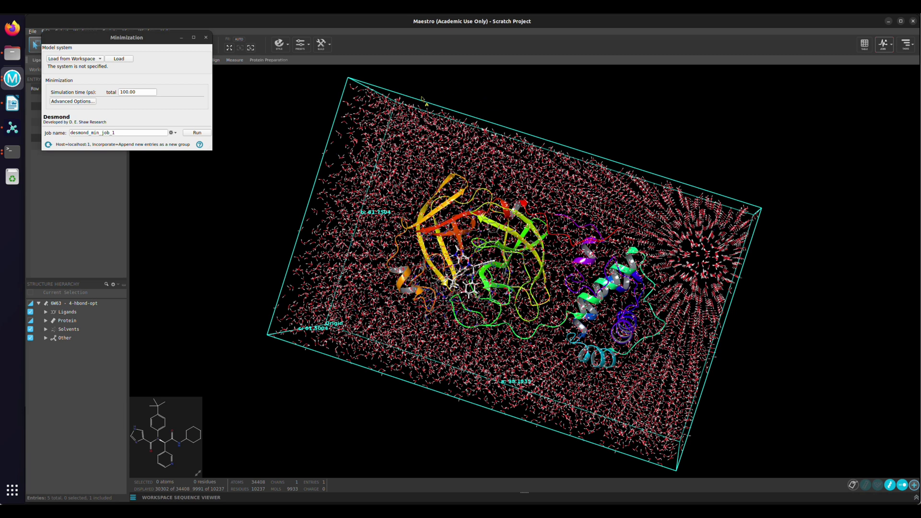
{"action": "left_click_drag", "start_coordinate": [149, 37], "coordinate": [221, 72]}
{"action": "left_click", "coordinate": [195, 85]}
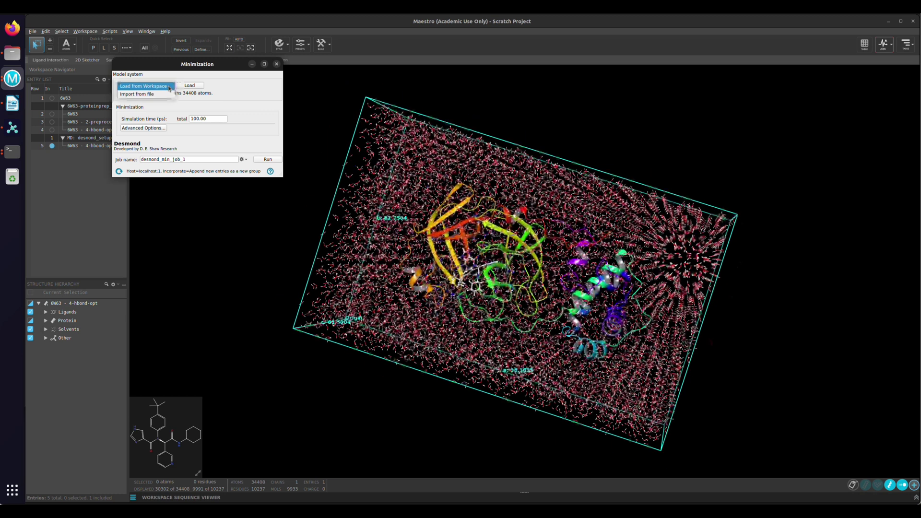
{"action": "left_click", "coordinate": [163, 85]}
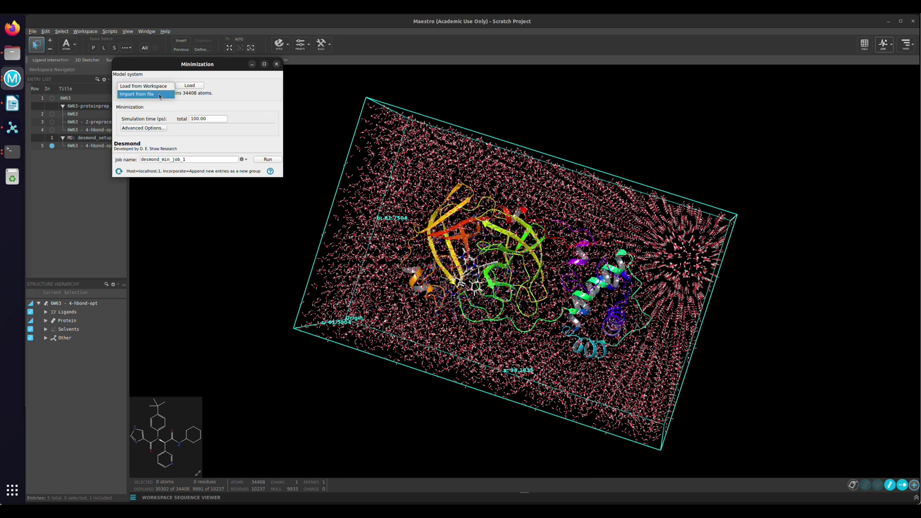
{"action": "left_click", "coordinate": [189, 89]}
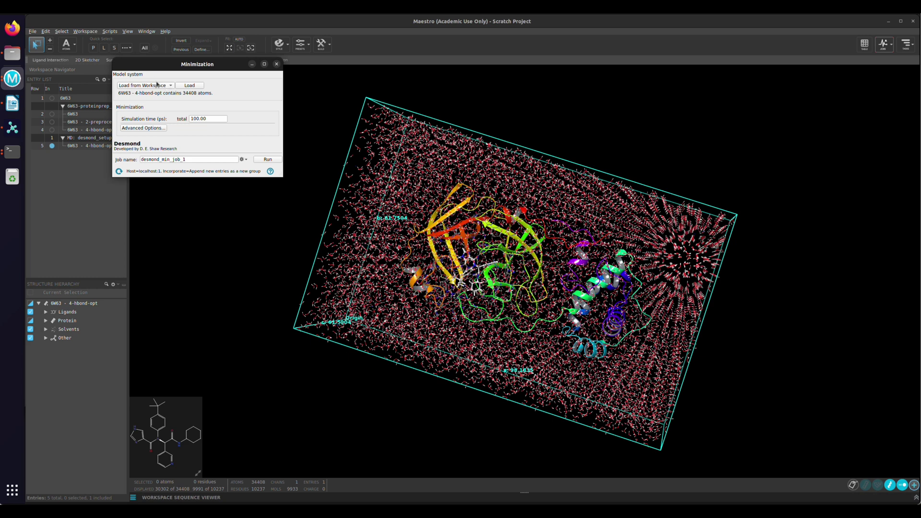
Step: Name the minimization job desmond_min, keep localhost-gpu as its host and run it with 100 ps of simulation time
{"action": "left_click_drag", "start_coordinate": [186, 159], "coordinate": [175, 160]}
{"action": "key", "text": "BackSpace"}
{"action": "key", "text": "BackSpace"}
{"action": "key", "text": "BackSpace"}
{"action": "left_click", "coordinate": [243, 160]}
{"action": "left_click", "coordinate": [246, 135]}
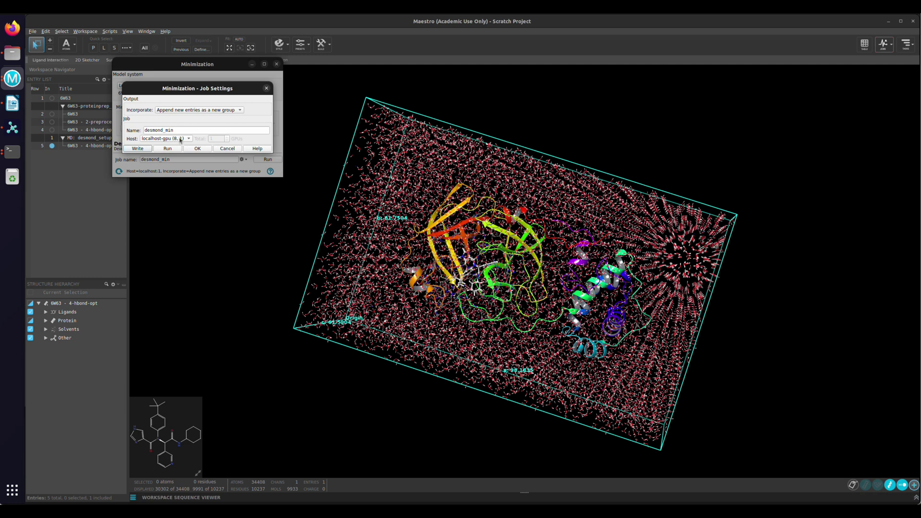
{"action": "left_click", "coordinate": [196, 149]}
{"action": "left_click", "coordinate": [268, 160]}
{"action": "left_click_drag", "start_coordinate": [218, 61], "coordinate": [239, 70]}
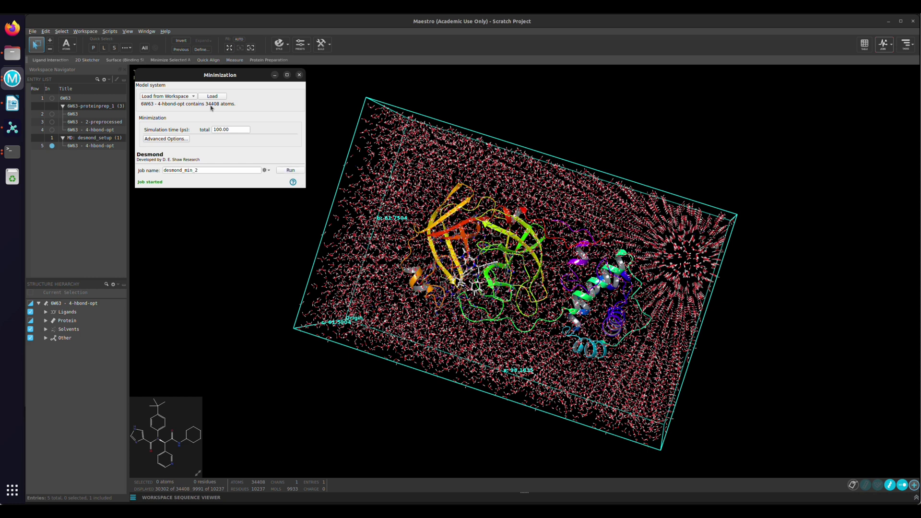
Step: Recheck the host in the minimization job settings and open the monitor for the desmond_min job
{"action": "left_click", "coordinate": [265, 170]}
{"action": "left_click", "coordinate": [273, 180]}
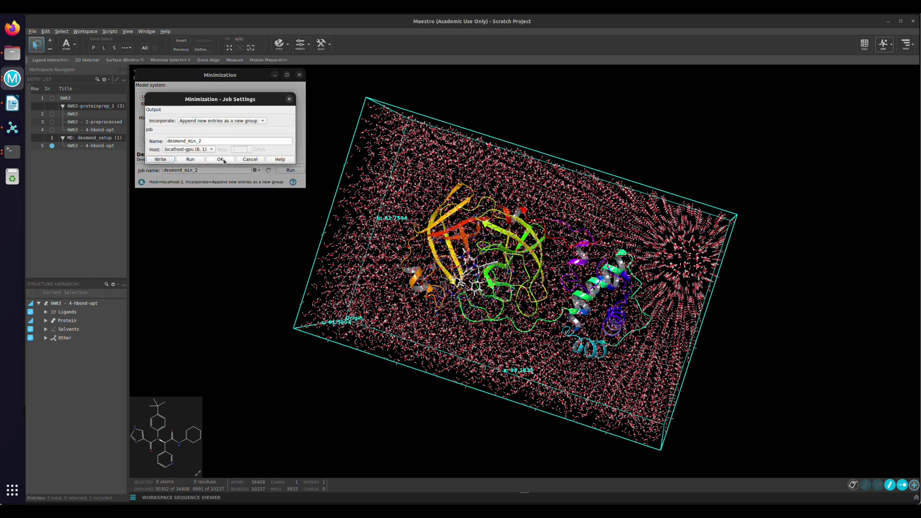
{"action": "left_click", "coordinate": [257, 174]}
{"action": "left_click", "coordinate": [269, 171]}
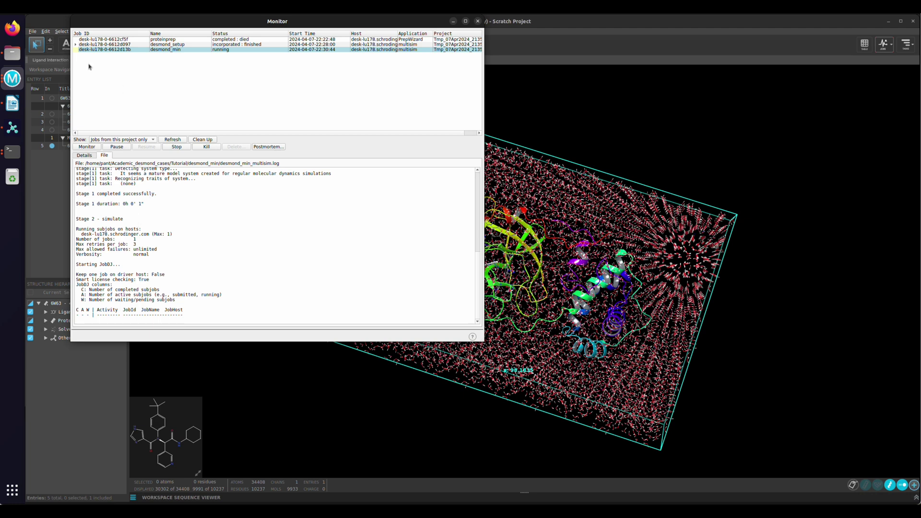
Step: Expand the desmond_min job, select its Desmond subjob and refresh its log to check the simulation speed in ns/day
{"action": "left_click", "coordinate": [95, 51]}
{"action": "left_click", "coordinate": [175, 141]}
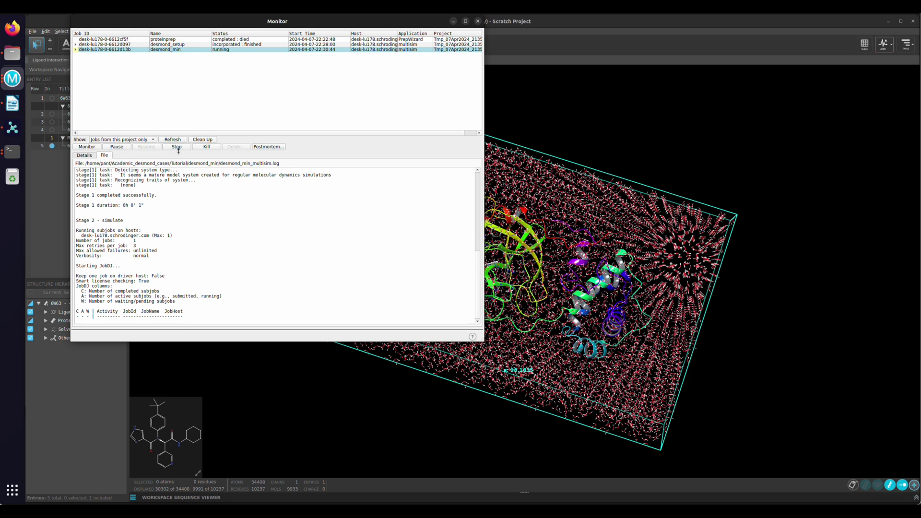
{"action": "left_click", "coordinate": [75, 50]}
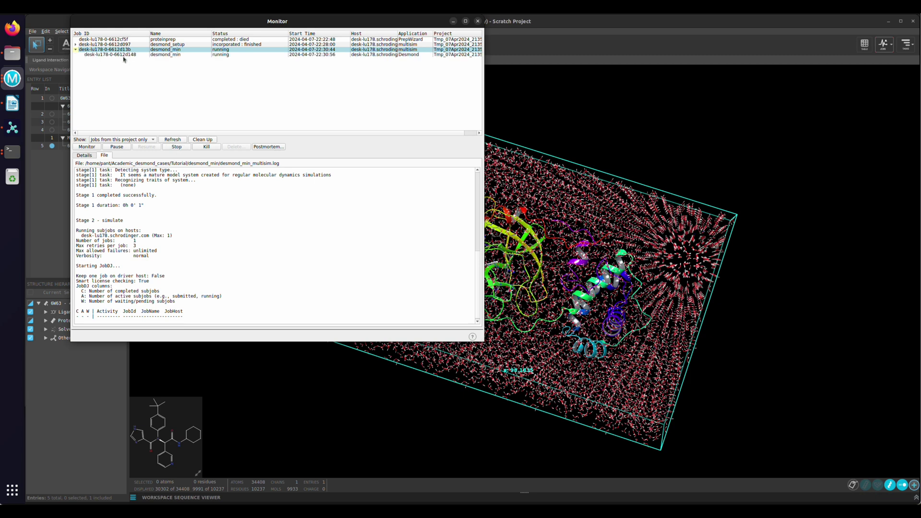
{"action": "left_click", "coordinate": [124, 57]}
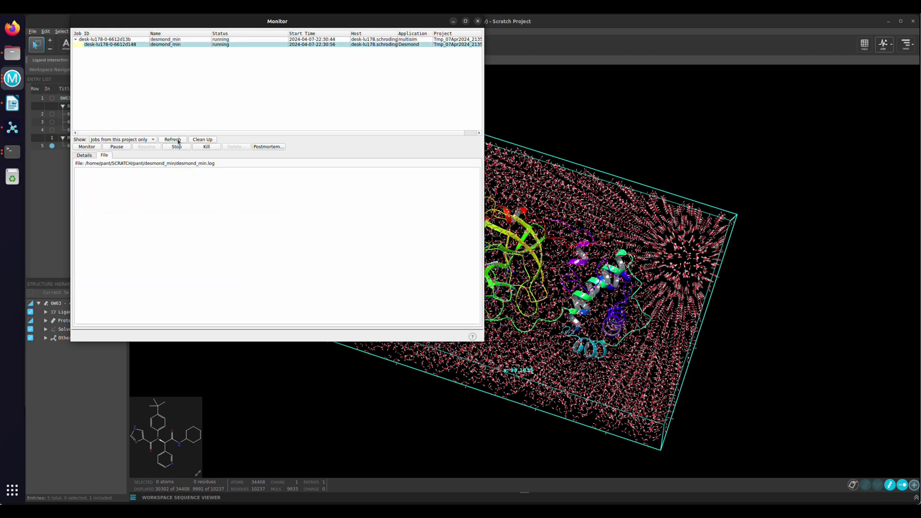
{"action": "left_click", "coordinate": [176, 45]}
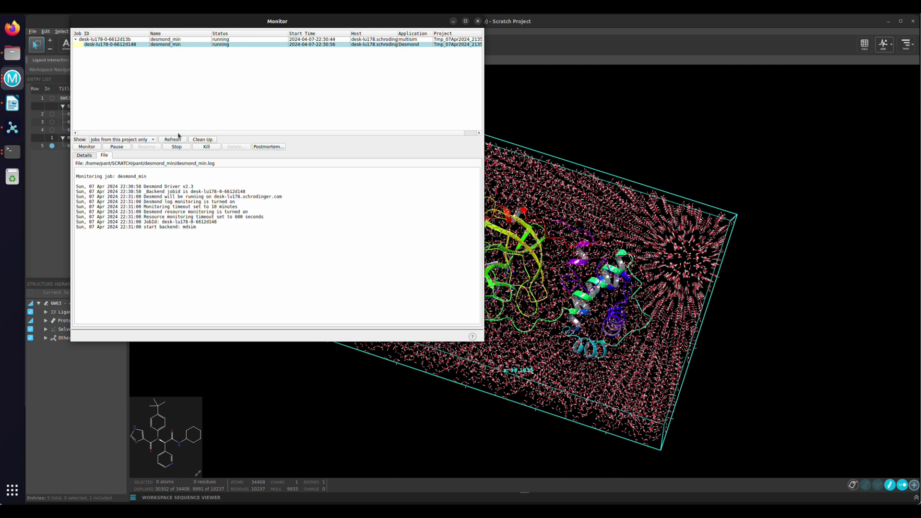
{"action": "left_click", "coordinate": [177, 139]}
{"action": "left_click", "coordinate": [169, 45]}
{"action": "left_click", "coordinate": [172, 46]}
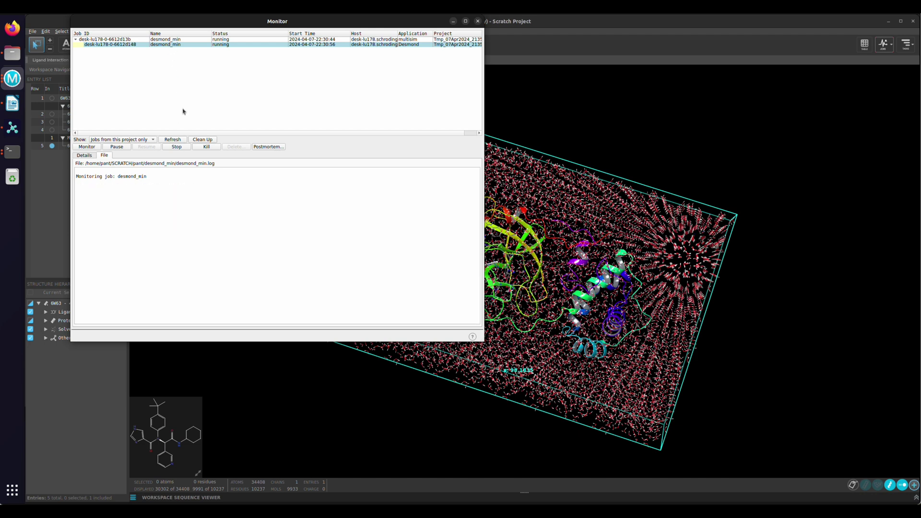
{"action": "left_click", "coordinate": [177, 140]}
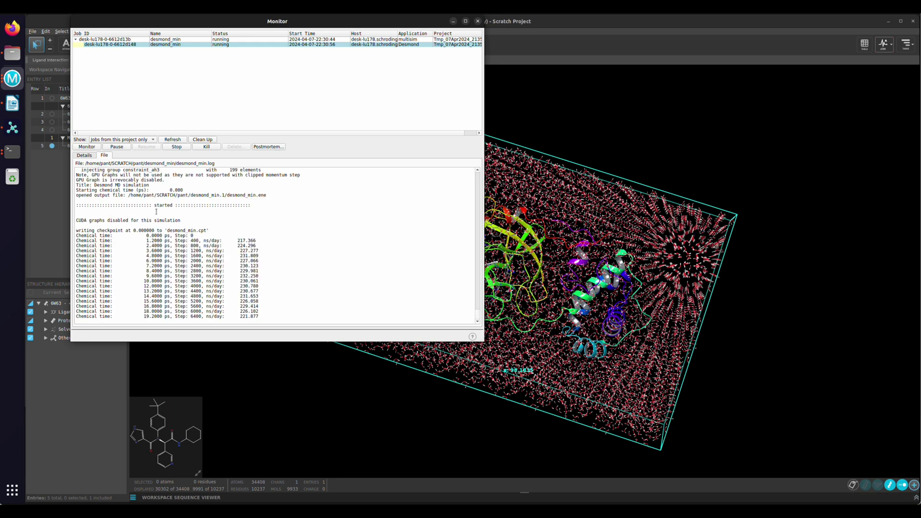
{"action": "left_click_drag", "start_coordinate": [241, 317], "coordinate": [246, 317]}
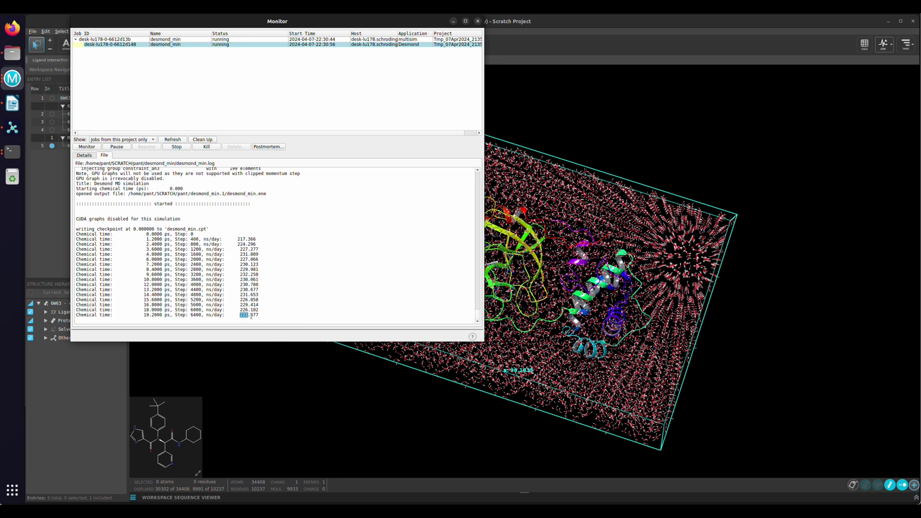
Step: Close the monitor and the Minimization tool, and reopen the job monitor to check desmond_min's progress
{"action": "left_click", "coordinate": [477, 21]}
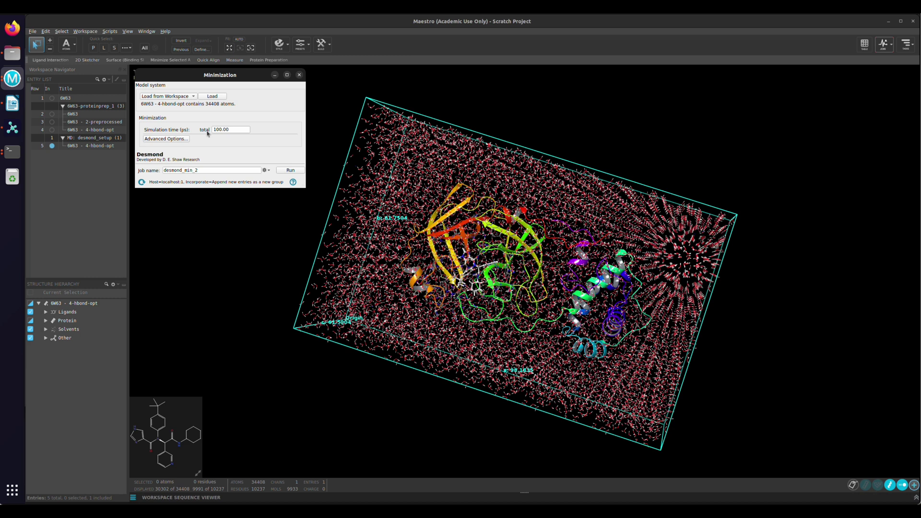
{"action": "left_click", "coordinate": [299, 76]}
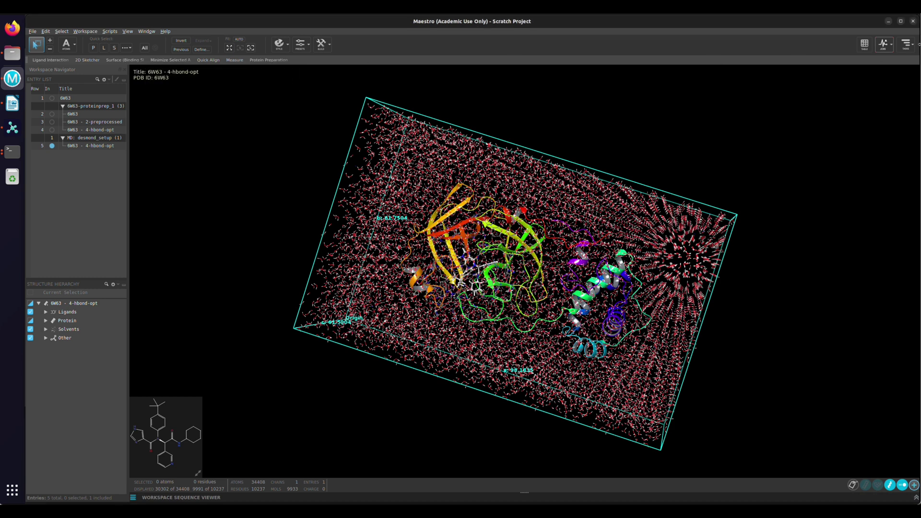
{"action": "left_click", "coordinate": [895, 46]}
{"action": "left_click", "coordinate": [884, 96]}
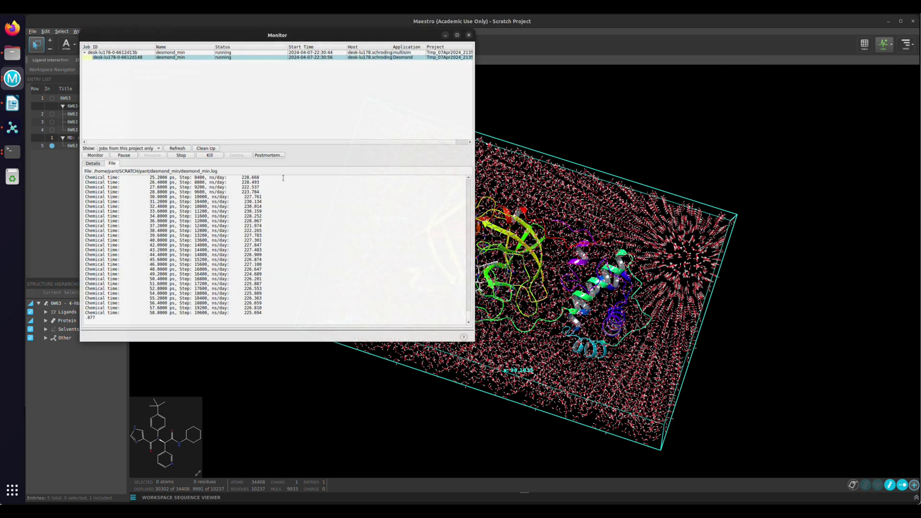
Step: Refresh the logs of the desmond_min job and its Desmond subjob until the minimization finishes, and close the monitor
{"action": "left_click", "coordinate": [232, 46]}
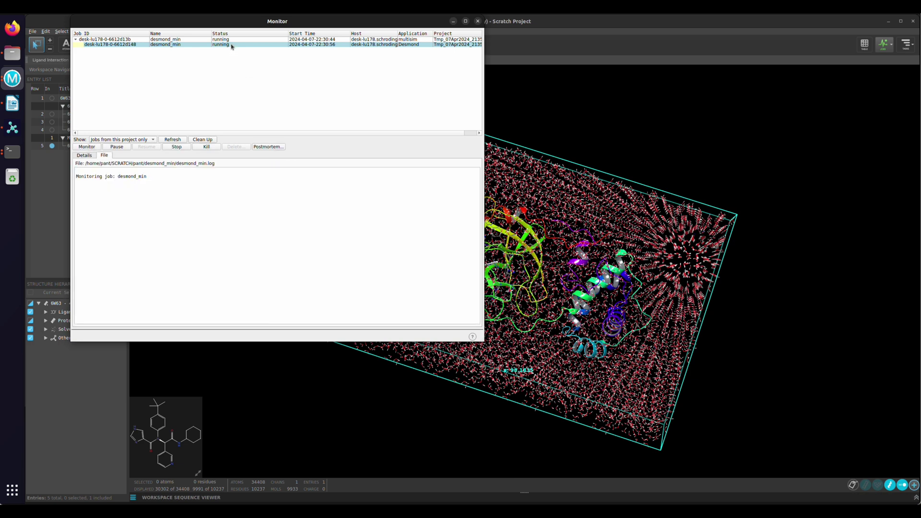
{"action": "left_click", "coordinate": [186, 142]}
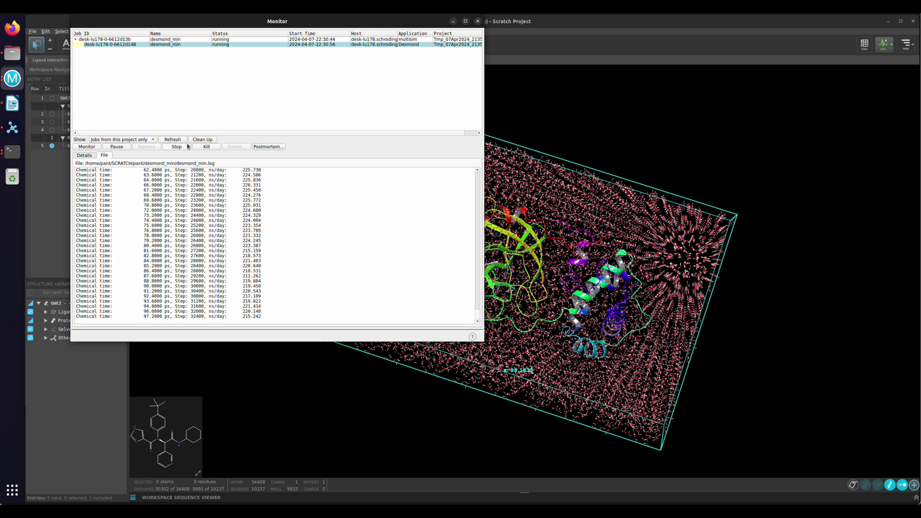
{"action": "left_click", "coordinate": [171, 140]}
{"action": "left_click", "coordinate": [182, 139]}
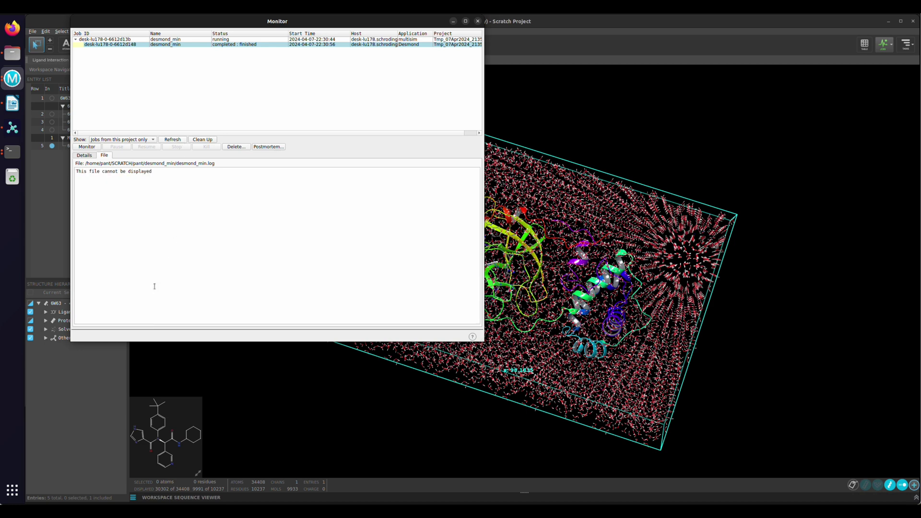
{"action": "left_click", "coordinate": [172, 139]}
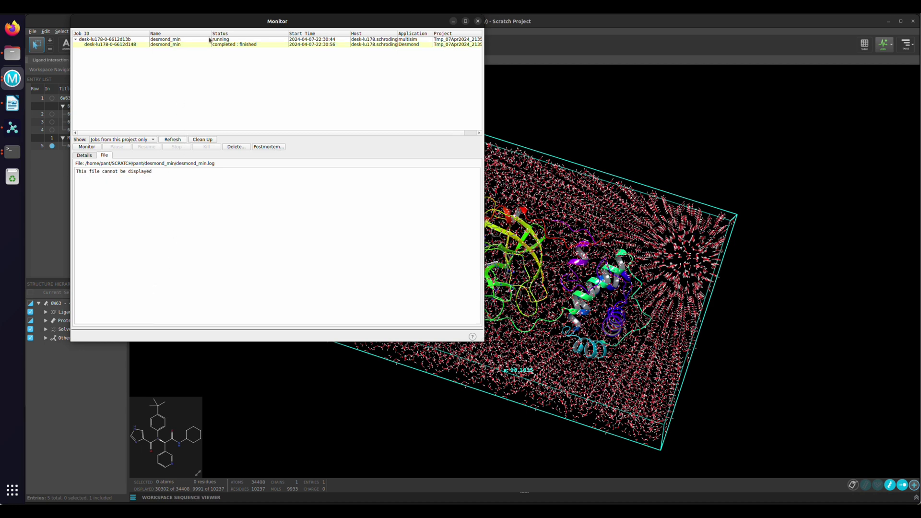
{"action": "left_click", "coordinate": [216, 39]}
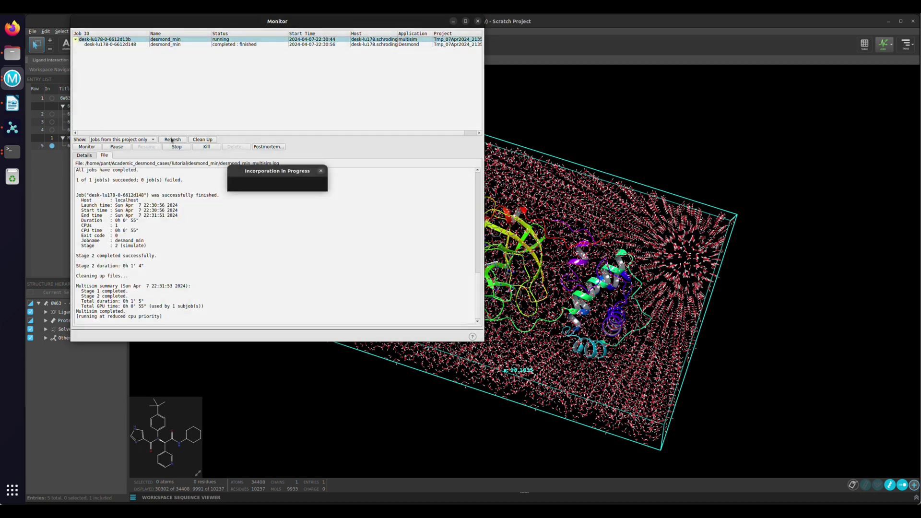
{"action": "left_click", "coordinate": [477, 21]}
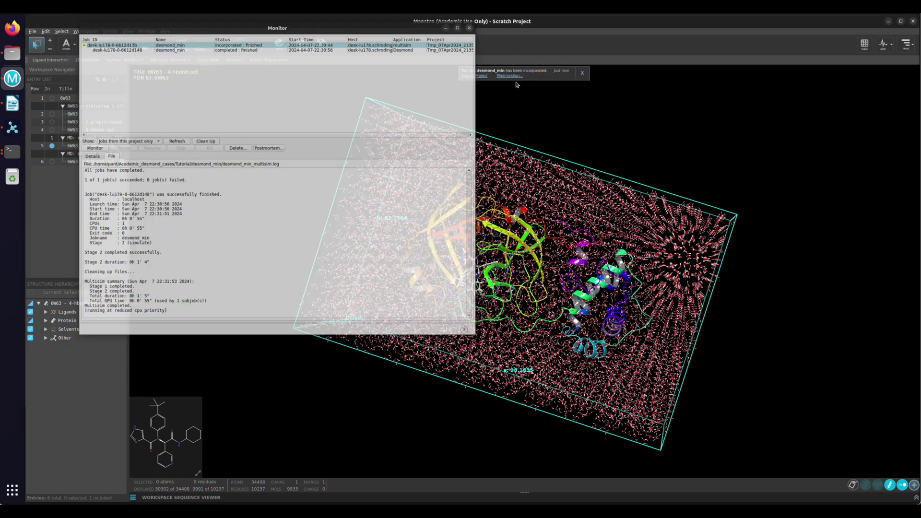
Step: Include the newly incorporated minimized entry in the workspace, open its trajectory player and hide the unit cell
{"action": "left_click", "coordinate": [52, 161]}
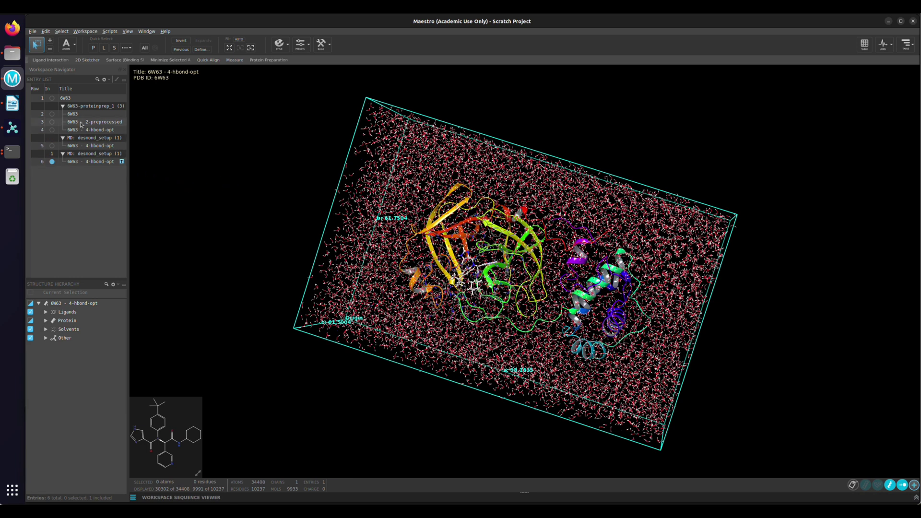
{"action": "left_click", "coordinate": [122, 162]}
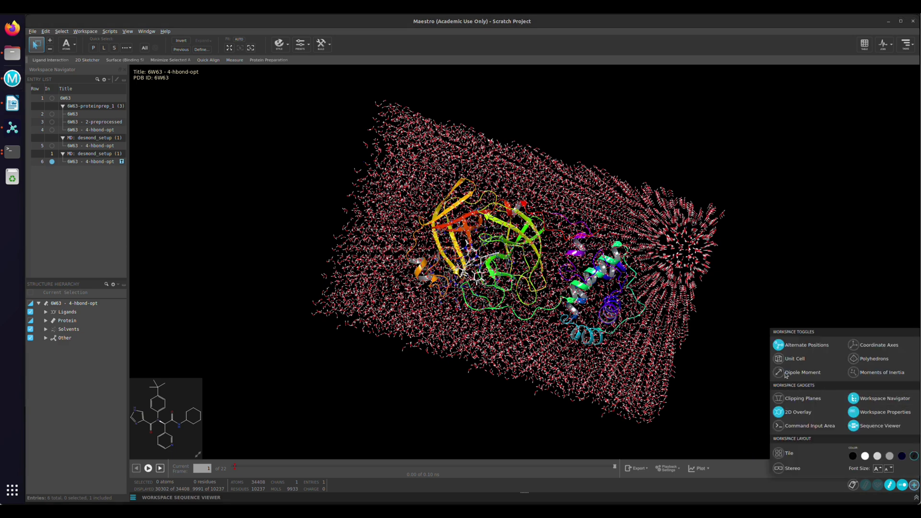
{"action": "left_click", "coordinate": [746, 300]}
{"action": "middle_click_drag", "start_coordinate": [620, 246], "coordinate": [600, 163]}
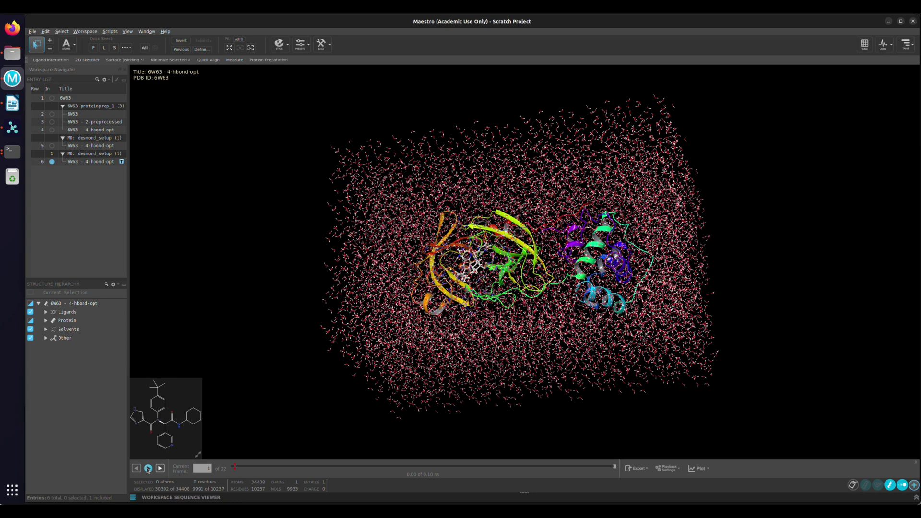
Step: Play the minimization trajectory briefly, hide the solvents and move to the final frame
{"action": "left_click", "coordinate": [147, 469]}
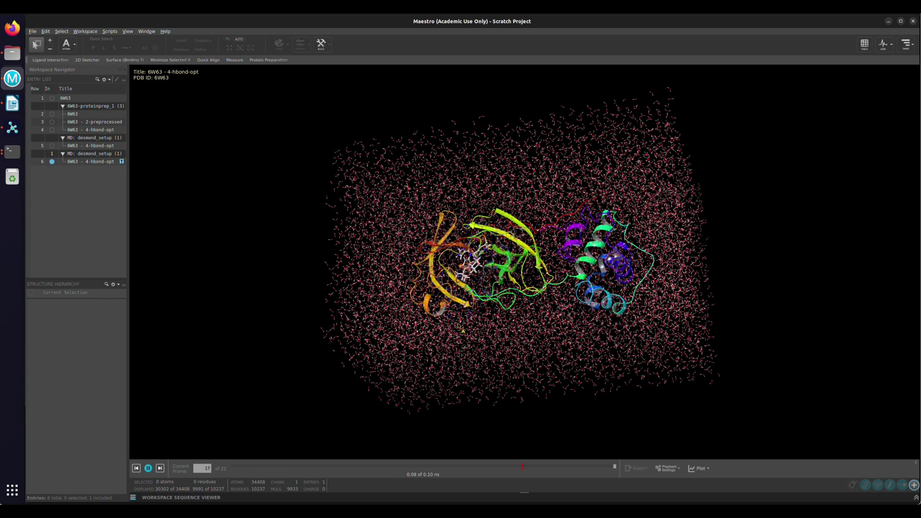
{"action": "left_click", "coordinate": [148, 469]}
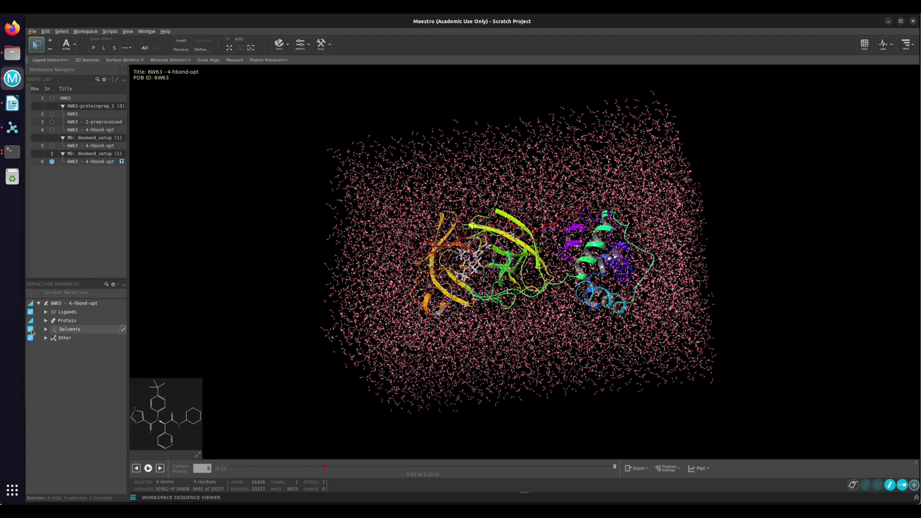
{"action": "left_click", "coordinate": [31, 329]}
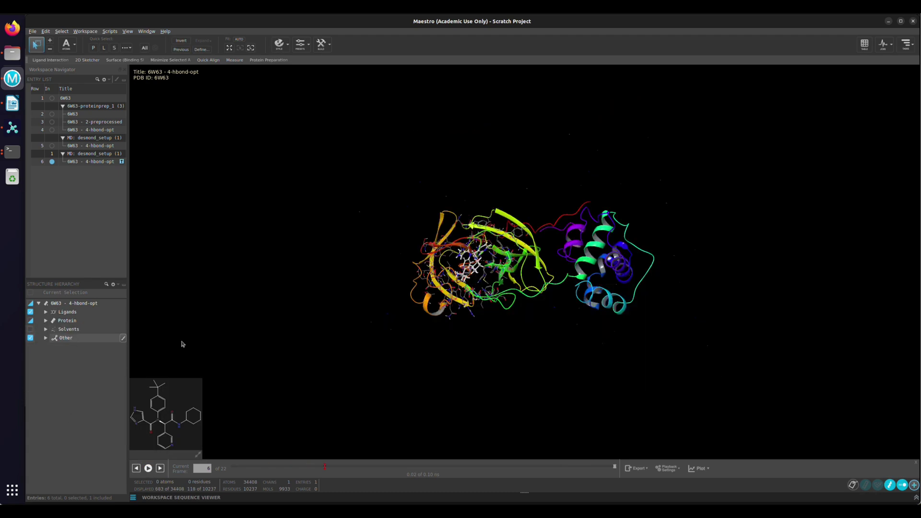
{"action": "left_click", "coordinate": [160, 468]}
{"action": "left_click", "coordinate": [161, 468]}
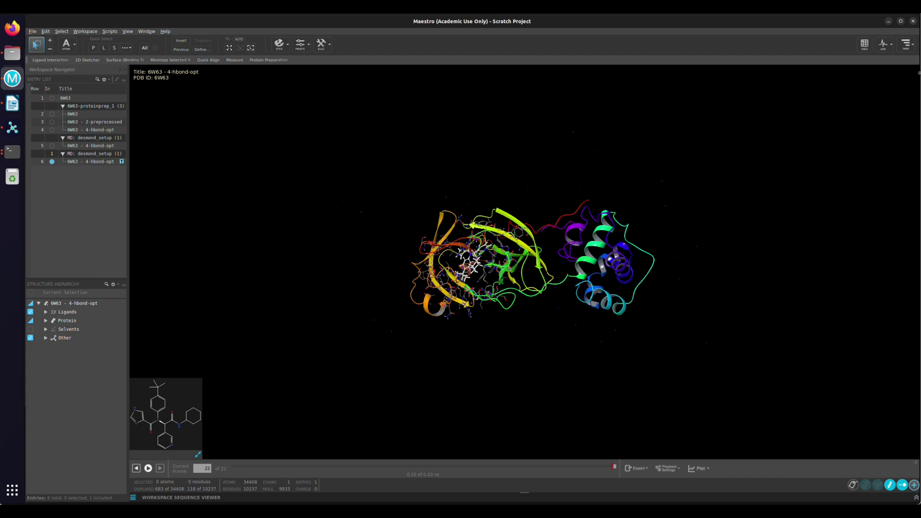
Step: Select the minimized entry, open the Desmond Molecular Dynamics tool and load the model system from the workspace
{"action": "left_click", "coordinate": [905, 44]}
{"action": "left_click", "coordinate": [88, 163]}
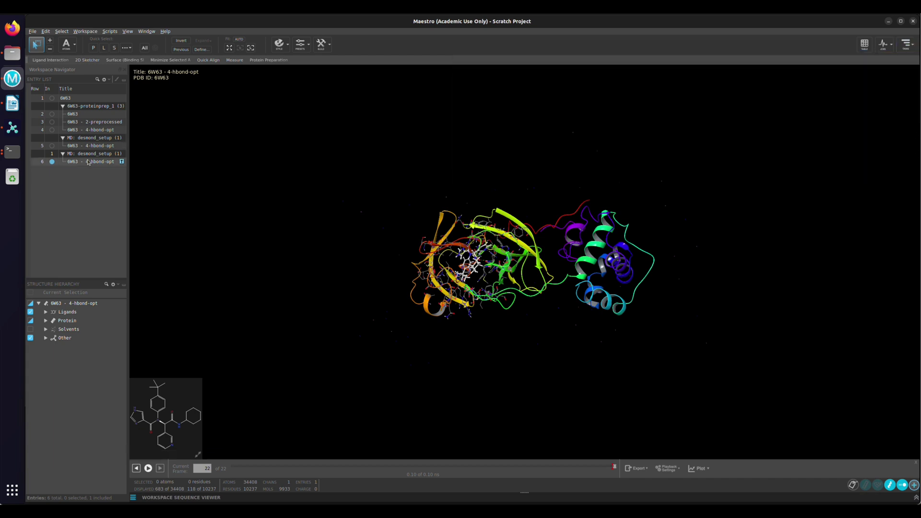
{"action": "left_click", "coordinate": [905, 50]}
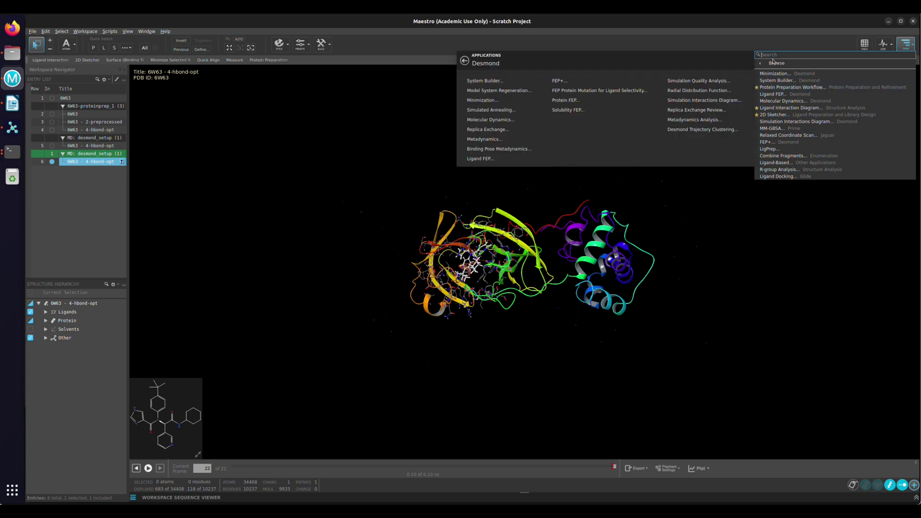
{"action": "left_click", "coordinate": [489, 120]}
{"action": "left_click_drag", "start_coordinate": [104, 37], "coordinate": [271, 68]}
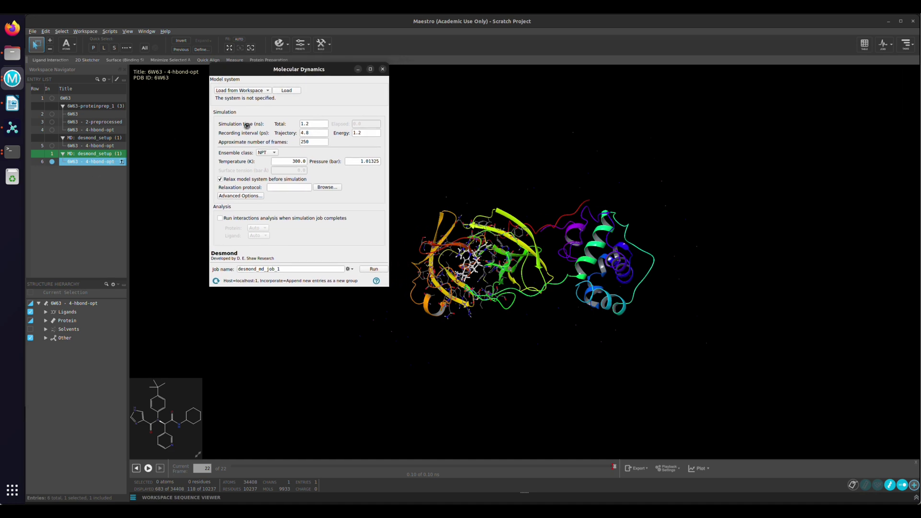
Step: Set the total simulation time to 10 ns
{"action": "double_click", "coordinate": [314, 129]}
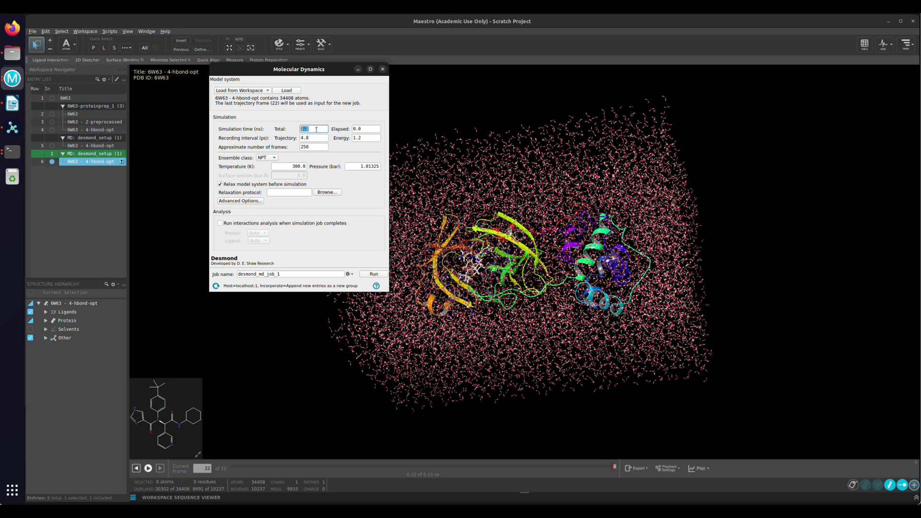
{"action": "type", "text": "100"}
{"action": "double_click", "coordinate": [309, 128]}
{"action": "type", "text": "10"}
Step: Set the approximate number of frames to 2000
{"action": "double_click", "coordinate": [324, 138]}
{"action": "left_click", "coordinate": [321, 147]}
{"action": "double_click", "coordinate": [313, 147]}
{"action": "left_click", "coordinate": [313, 147]}
{"action": "double_click", "coordinate": [301, 147]}
{"action": "type", "text": "2000"}
Step: Check how the trajectory recording interval relates to the approximate number of frames
{"action": "left_click", "coordinate": [302, 138]}
{"action": "key", "text": "Tab"}
{"action": "left_click_drag", "start_coordinate": [322, 138], "coordinate": [298, 139]}
{"action": "left_click", "coordinate": [310, 146]}
{"action": "double_click", "coordinate": [314, 139]}
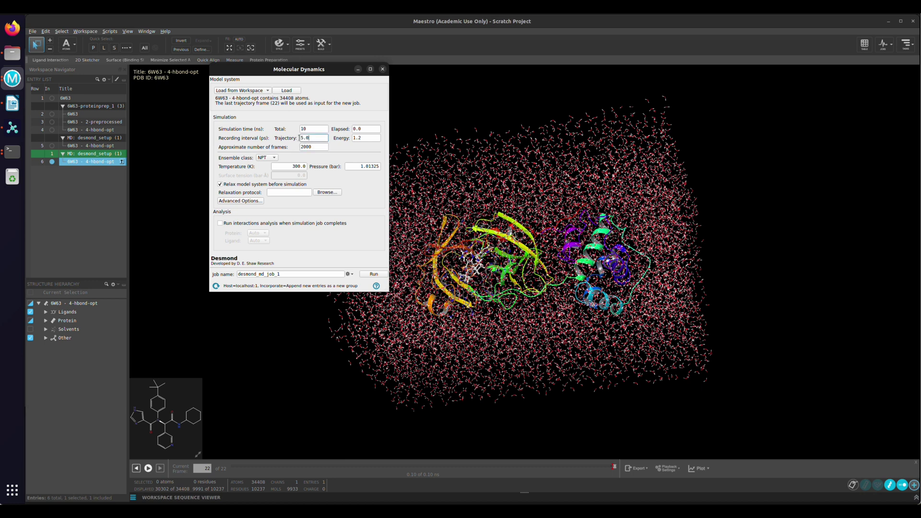
{"action": "left_click_drag", "start_coordinate": [318, 147], "coordinate": [295, 140]}
{"action": "left_click", "coordinate": [311, 147]}
{"action": "left_click_drag", "start_coordinate": [312, 138], "coordinate": [293, 138]}
{"action": "left_click", "coordinate": [322, 139]}
Step: Set the approximate number of frames to 1000 and the total simulation time to 100 ns
{"action": "left_click_drag", "start_coordinate": [326, 146], "coordinate": [300, 146]}
{"action": "type", "text": "1000"}
{"action": "left_click", "coordinate": [312, 129]}
{"action": "type", "text": "0"}
{"action": "left_click", "coordinate": [316, 146]}
Step: Review the ensemble classes, keep NPT, and check the thermostat and barostat settings in the advanced options
{"action": "left_click", "coordinate": [268, 158]}
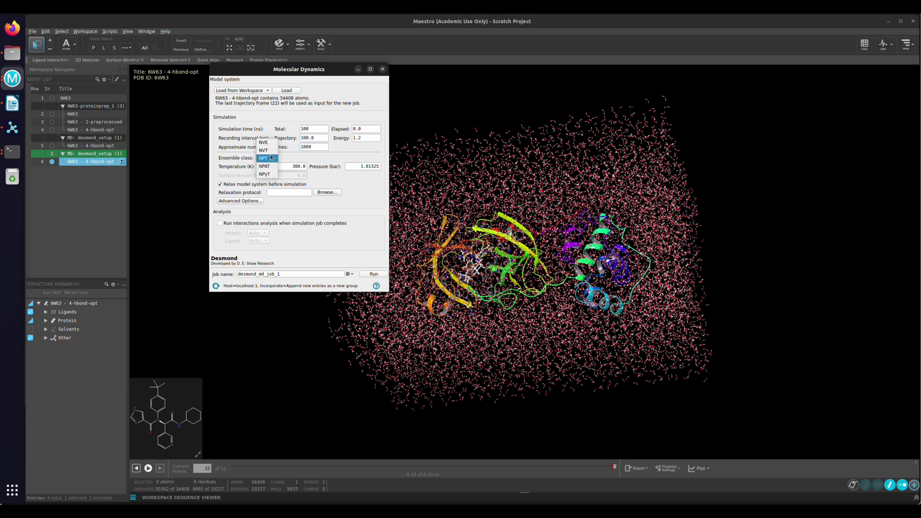
{"action": "left_click", "coordinate": [267, 158]}
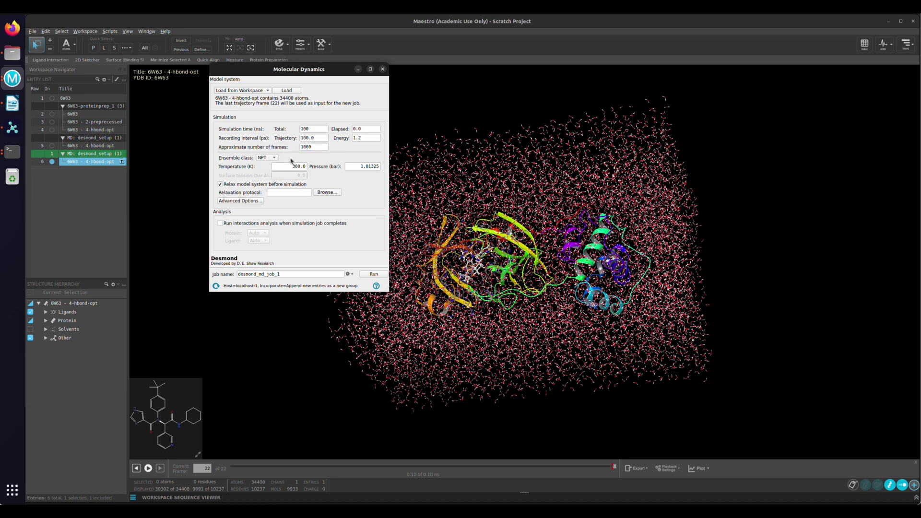
{"action": "left_click", "coordinate": [272, 159]}
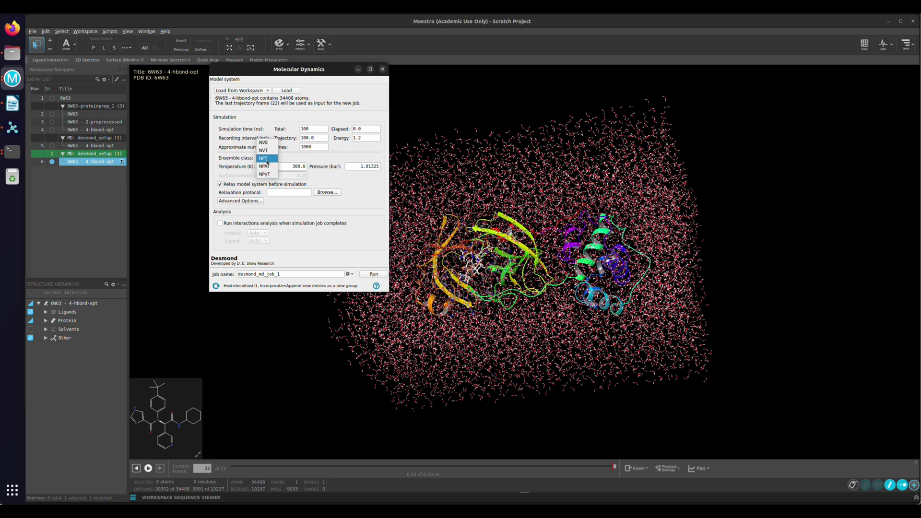
{"action": "left_click", "coordinate": [286, 157]}
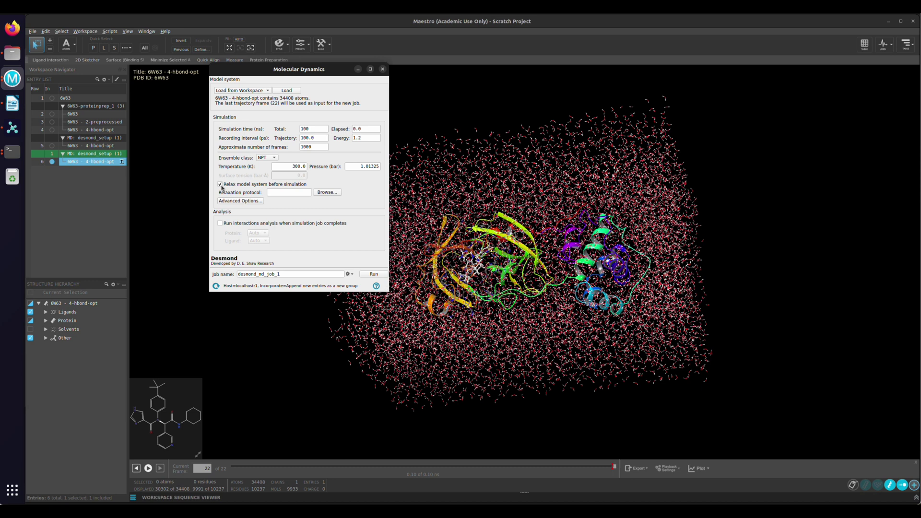
{"action": "left_click", "coordinate": [248, 201]}
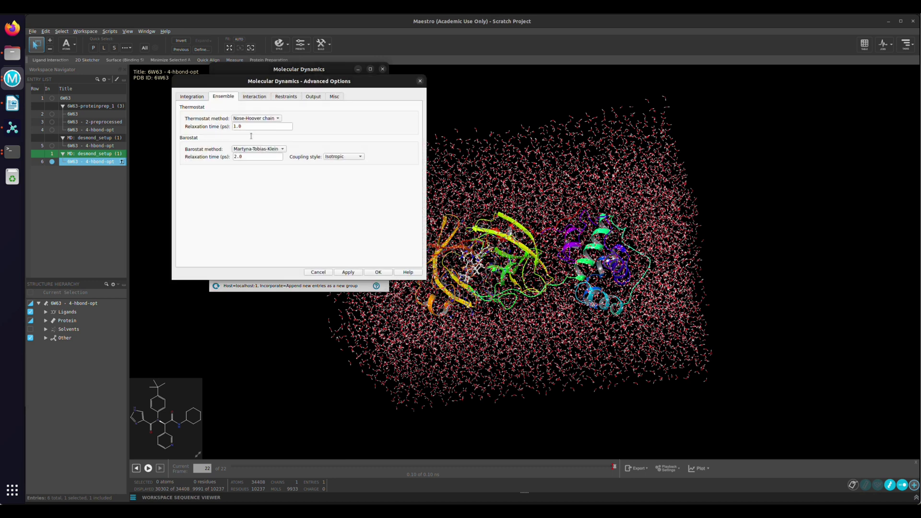
{"action": "left_click", "coordinate": [420, 82]}
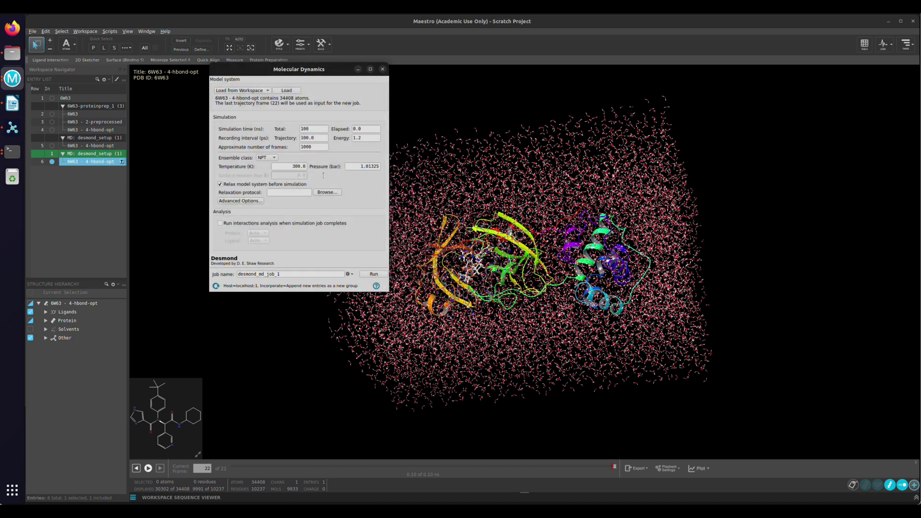
Step: Try the option to run interactions analysis when the simulation job completes, and leave it off
{"action": "left_click", "coordinate": [220, 223]}
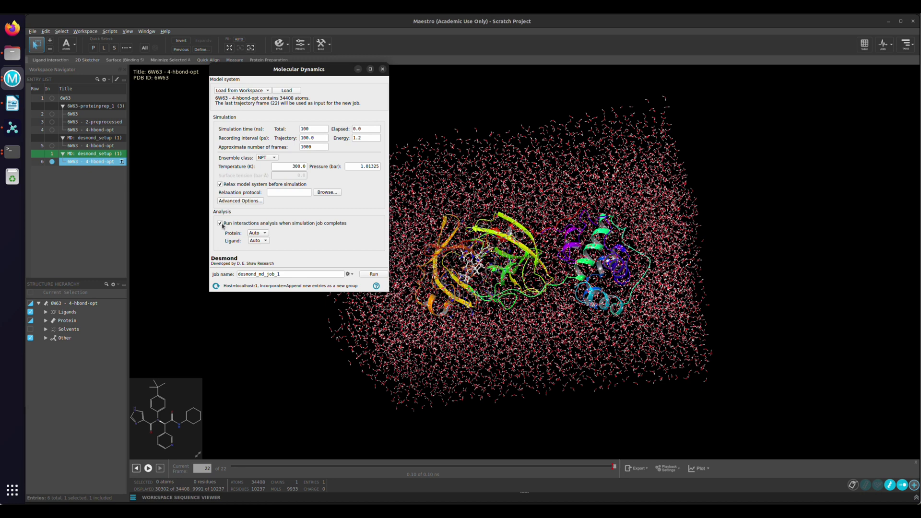
{"action": "left_click", "coordinate": [221, 225]}
{"action": "left_click", "coordinate": [221, 223]}
{"action": "left_click", "coordinate": [221, 224]}
Step: Rename the molecular dynamics job as desmond_md
{"action": "left_click", "coordinate": [328, 273]}
{"action": "key", "text": "BackSpace"}
{"action": "key", "text": "BackSpace"}
{"action": "key", "text": "BackSpace"}
{"action": "key", "text": "BackSpace"}
{"action": "key", "text": "BackSpace"}
{"action": "key", "text": "BackSpace"}
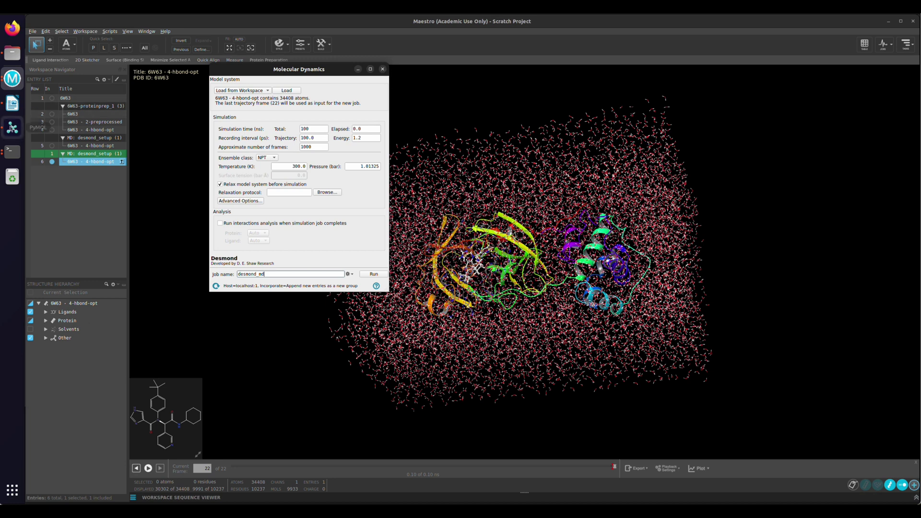
Step: Switch to PyMOL, play the Aligned-out trajectory briefly as an example, and return to the Maestro main window
{"action": "left_click", "coordinate": [12, 127]}
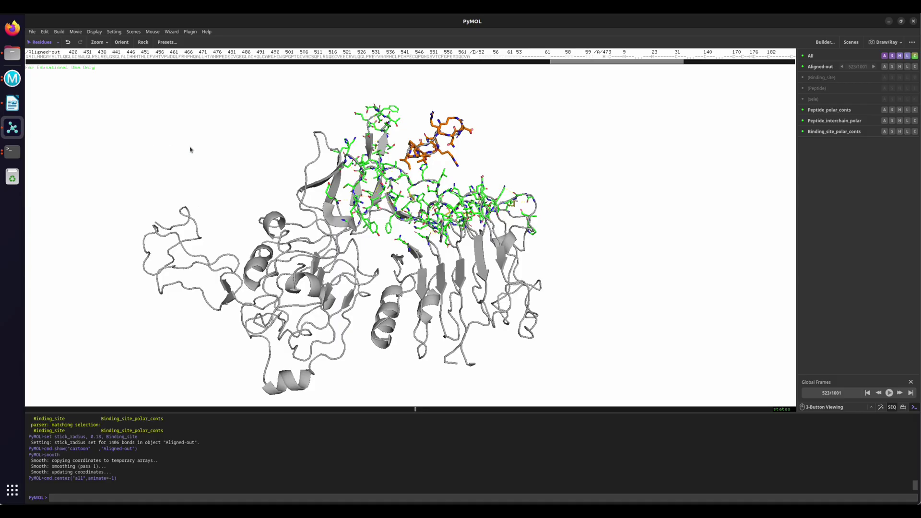
{"action": "left_click", "coordinate": [888, 394]}
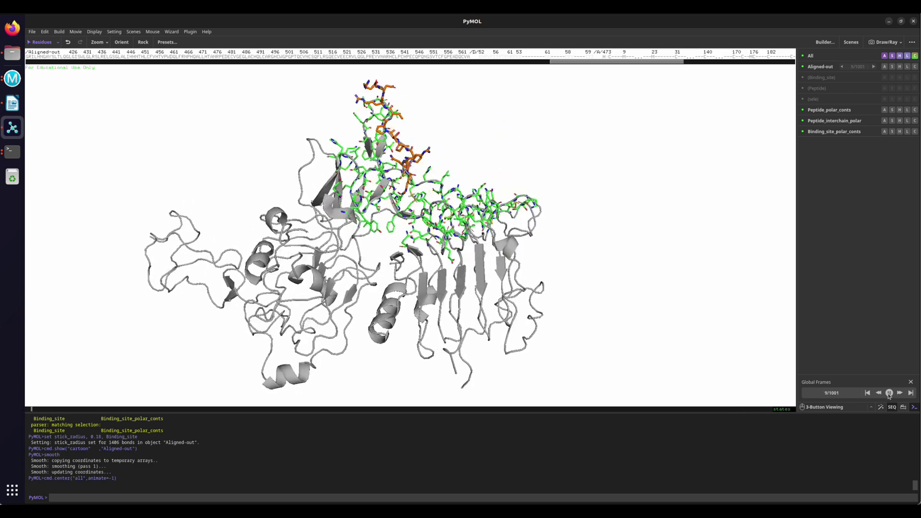
{"action": "left_click", "coordinate": [889, 394]}
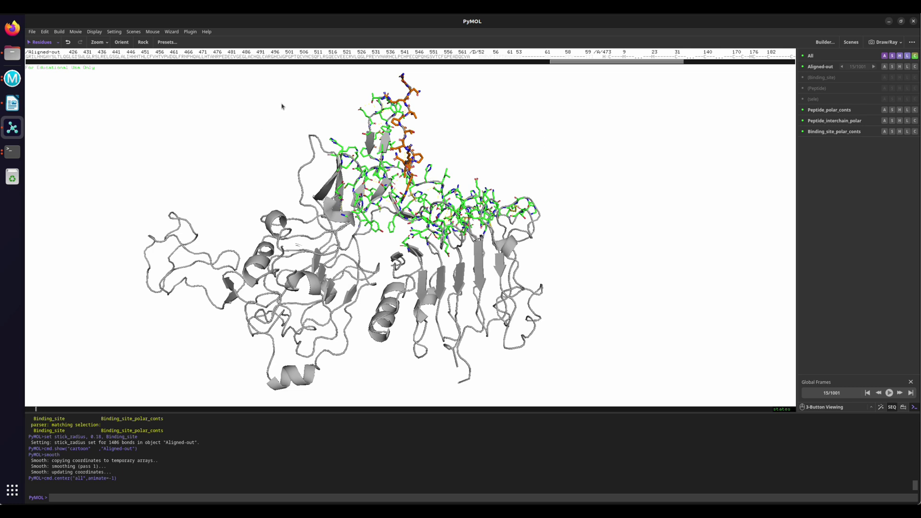
{"action": "left_click", "coordinate": [12, 80]}
{"action": "left_click", "coordinate": [12, 80]}
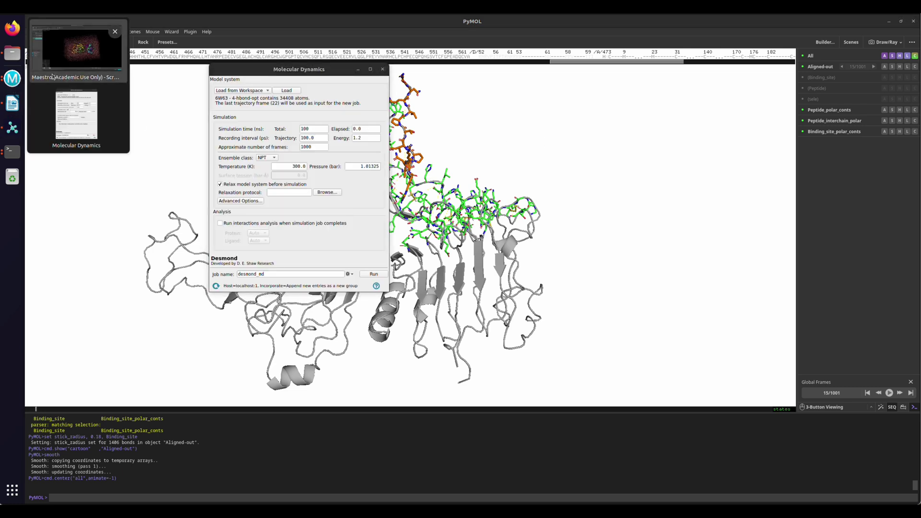
{"action": "left_click", "coordinate": [75, 51]}
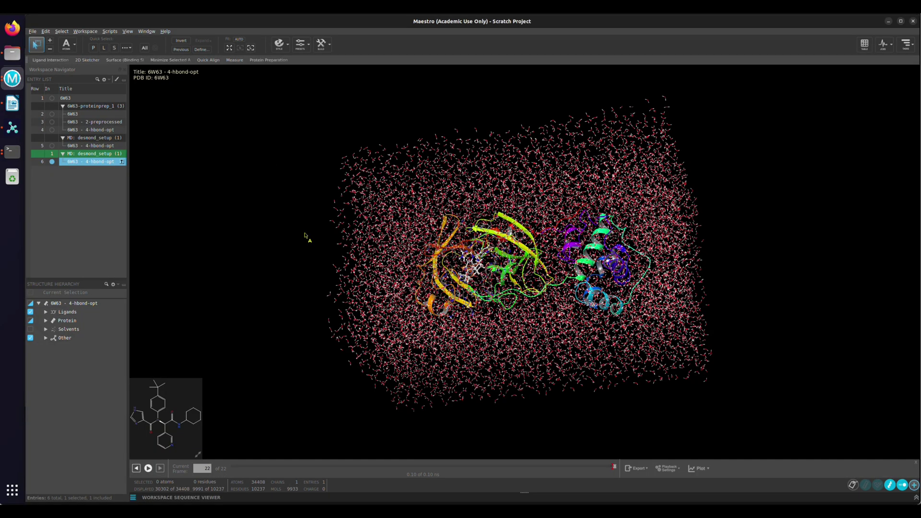